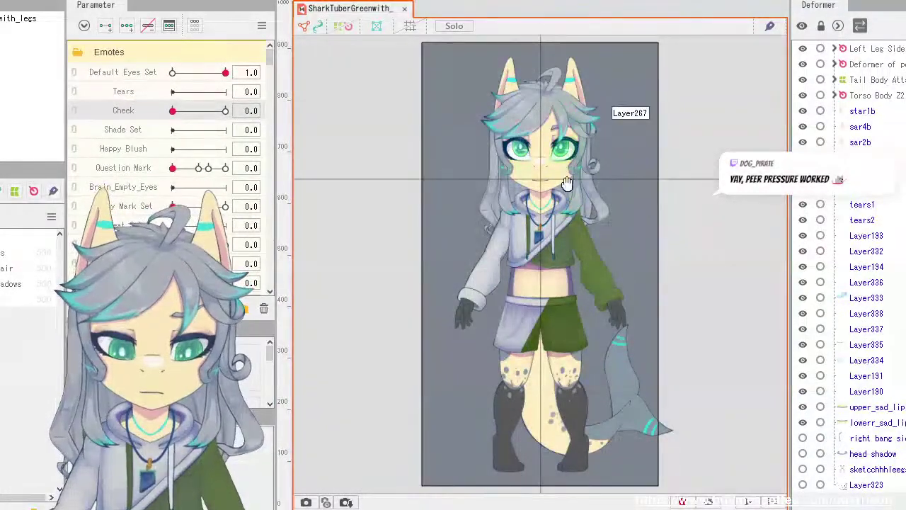
Examine the character's head on the canvas and browse the parameter list down to the Face and Kemono Ears groups.
{"action": "left_click_drag", "start_coordinate": [570, 149], "coordinate": [564, 199]}
{"action": "scroll", "coordinate": [565, 200], "scroll_direction": "up", "scroll_amount": 5}
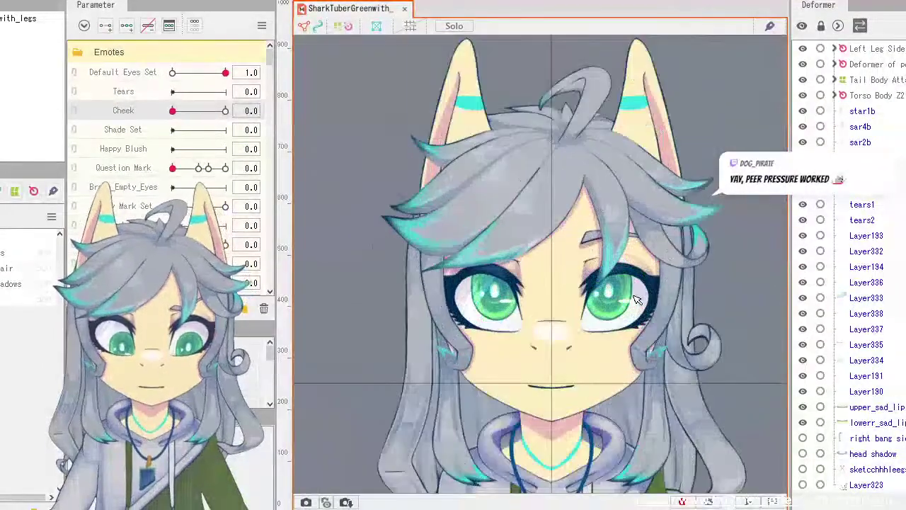
{"action": "left_click_drag", "start_coordinate": [631, 292], "coordinate": [566, 238]}
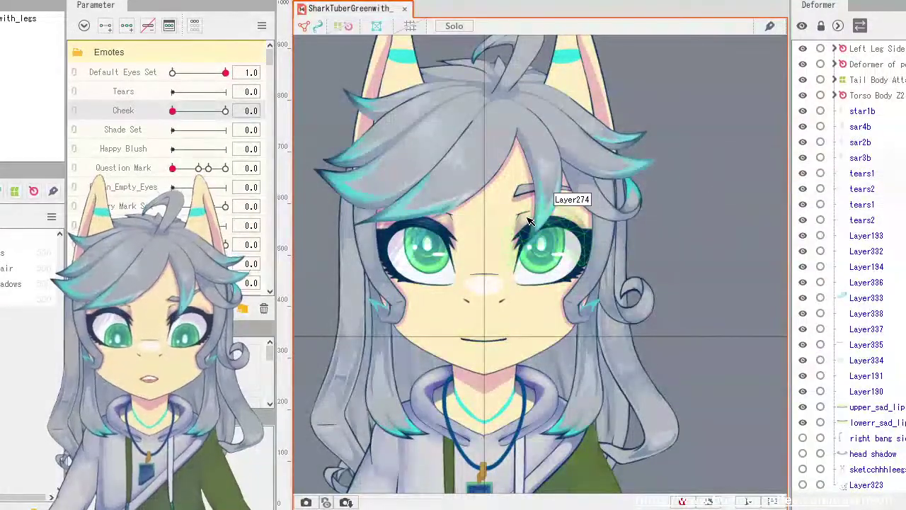
{"action": "left_click_drag", "start_coordinate": [528, 222], "coordinate": [616, 223]}
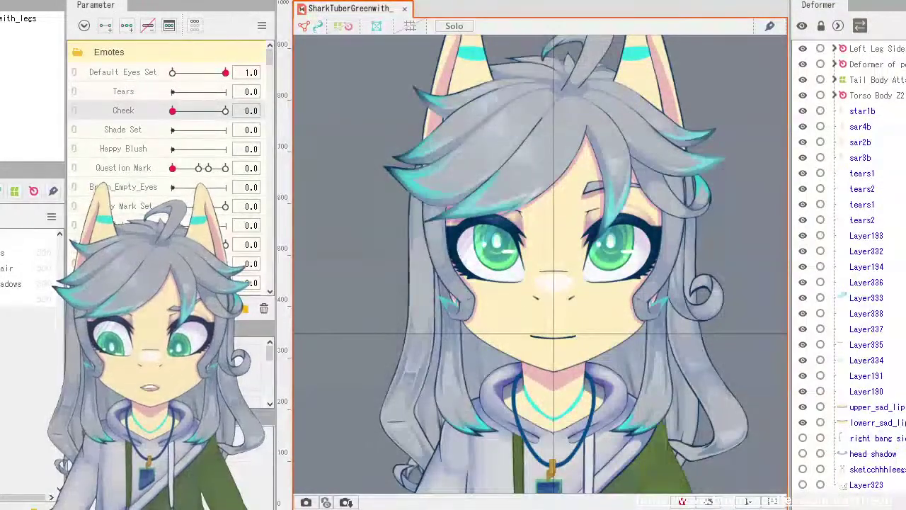
{"action": "left_click_drag", "start_coordinate": [646, 156], "coordinate": [629, 133]}
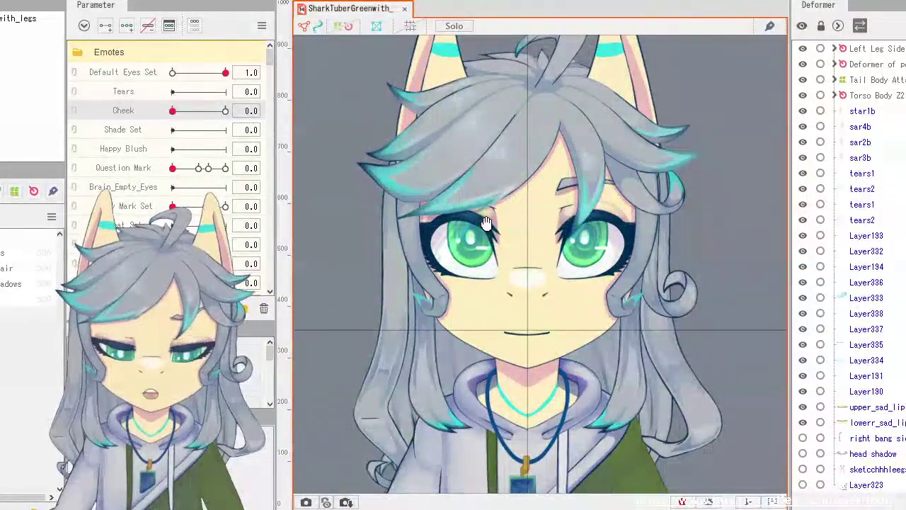
{"action": "scroll", "coordinate": [489, 228], "scroll_direction": "down", "scroll_amount": 2}
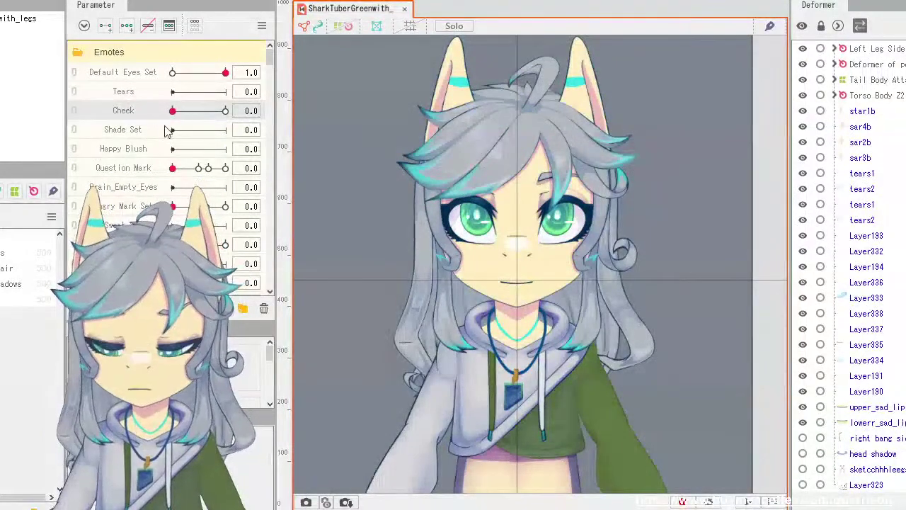
{"action": "scroll", "coordinate": [141, 148], "scroll_direction": "down", "scroll_amount": 3}
{"action": "scroll", "coordinate": [148, 186], "scroll_direction": "down", "scroll_amount": 3}
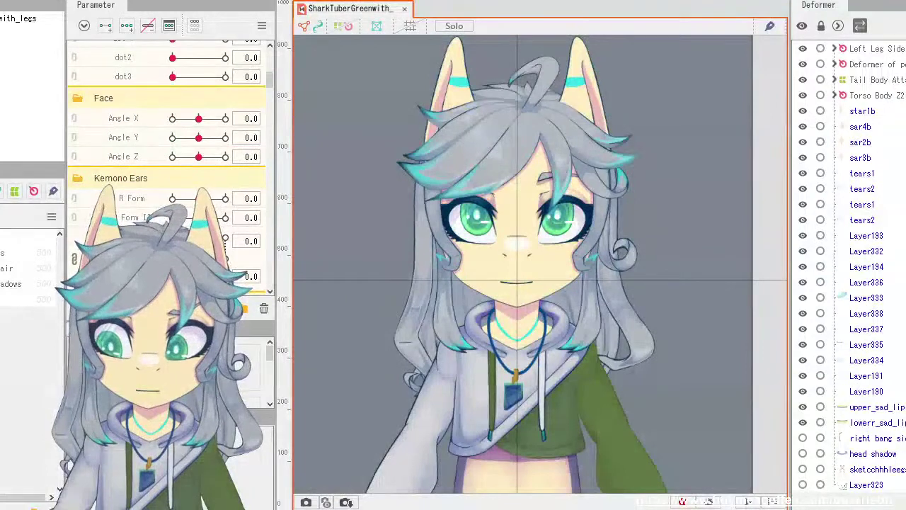
{"action": "key", "text": "alt+f"}
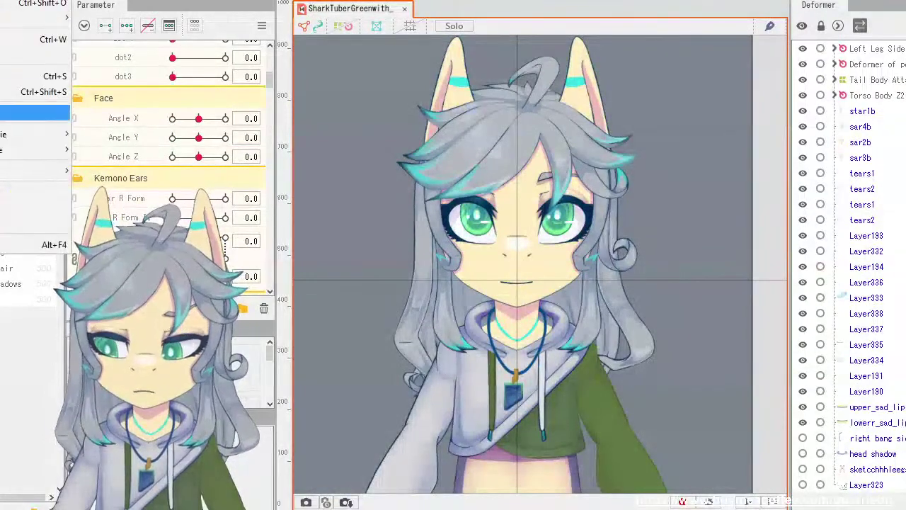
{"action": "mouse_move", "coordinate": [50, 131]}
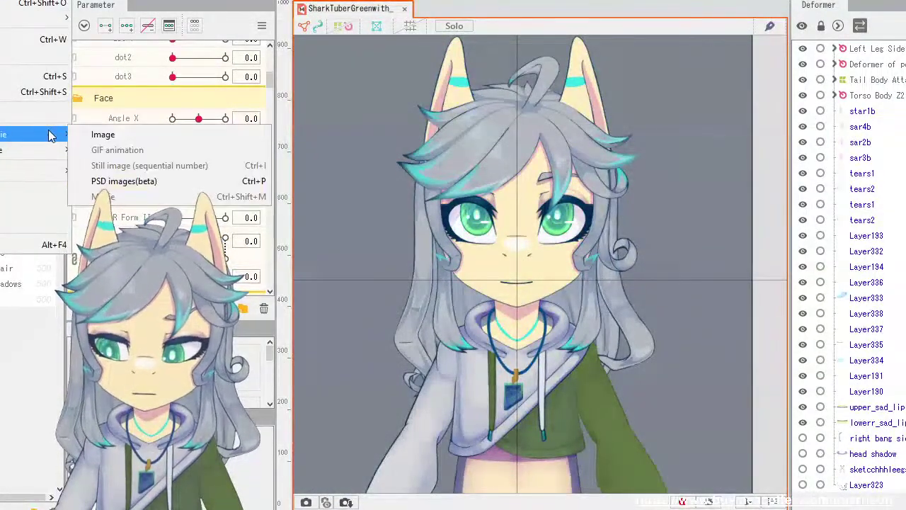
{"action": "left_click", "coordinate": [105, 135]}
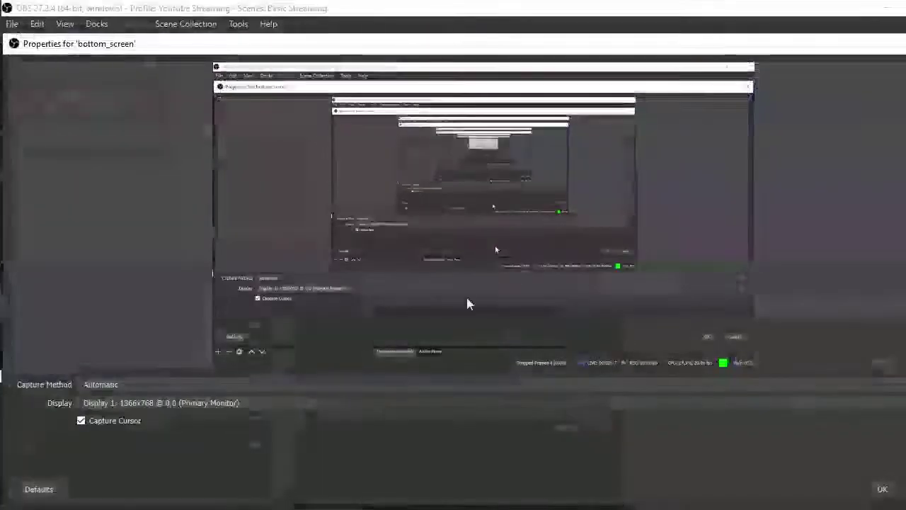
Switch to OBS and check the capture method and display settings of the 'bottom_screen' source.
{"action": "left_click", "coordinate": [171, 382]}
{"action": "left_click", "coordinate": [171, 382]}
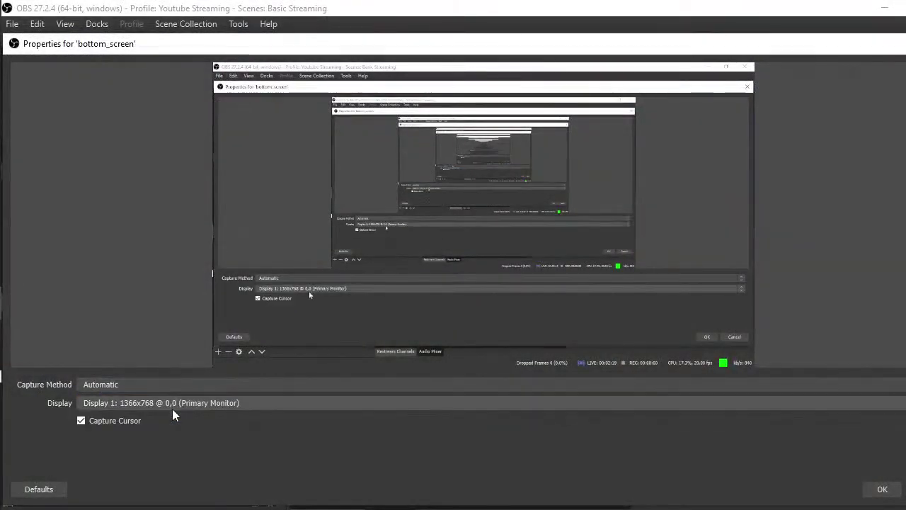
{"action": "left_click", "coordinate": [172, 405]}
{"action": "left_click", "coordinate": [172, 429]}
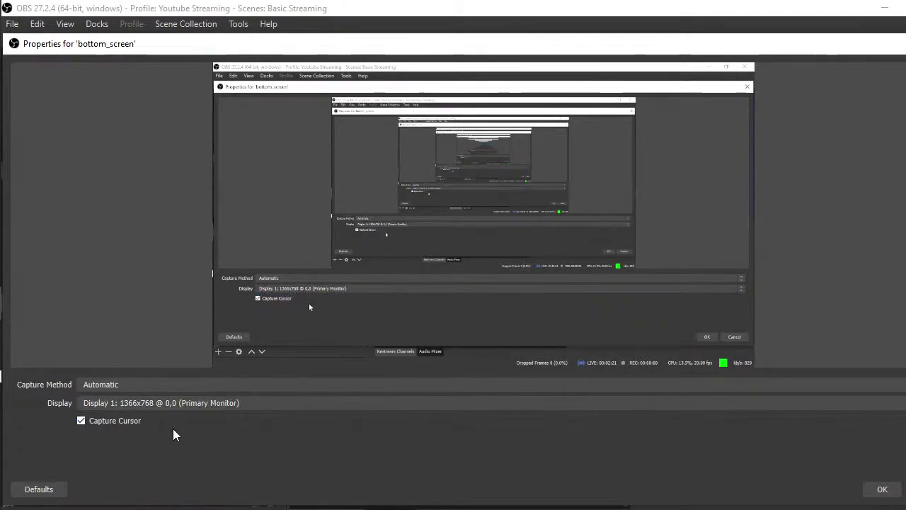
{"action": "left_click", "coordinate": [160, 404]}
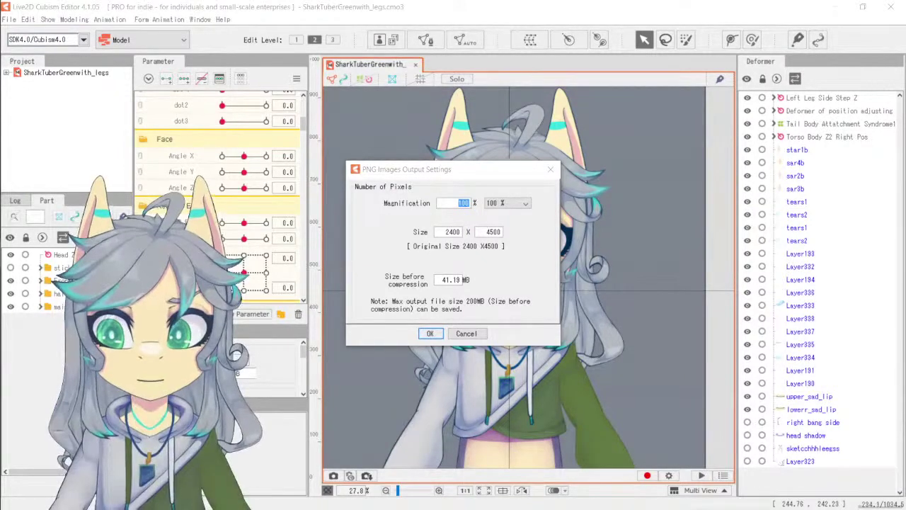
Dismiss the PNG output settings in Live2D Cubism Editor without exporting.
{"action": "key", "text": "Return"}
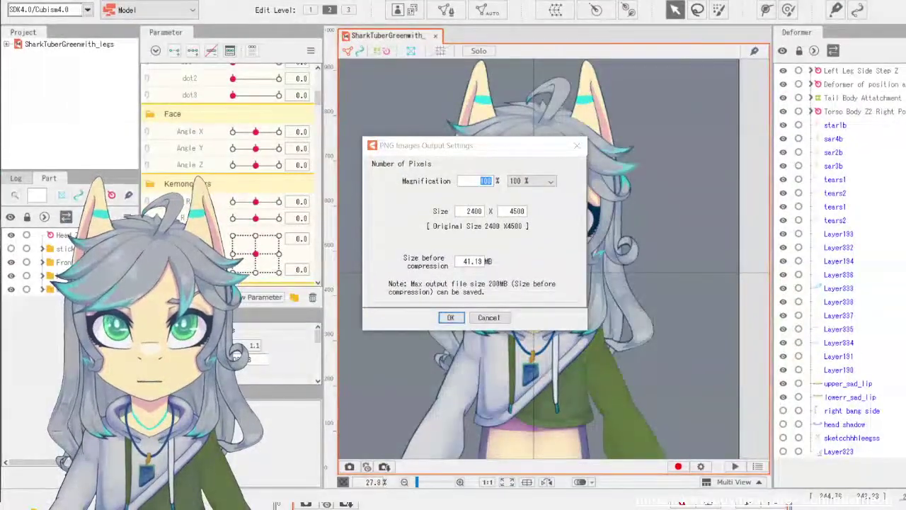
{"action": "left_click", "coordinate": [556, 132]}
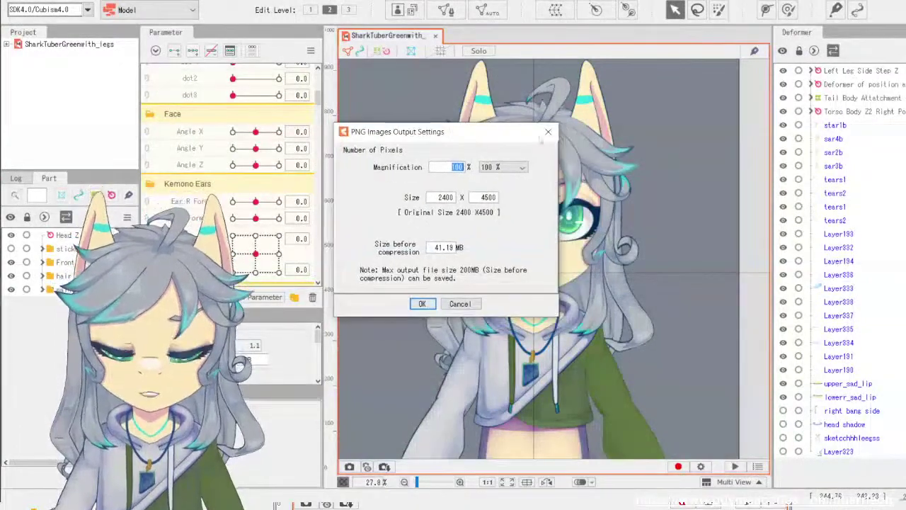
{"action": "scroll", "coordinate": [567, 212], "scroll_direction": "up", "scroll_amount": 2}
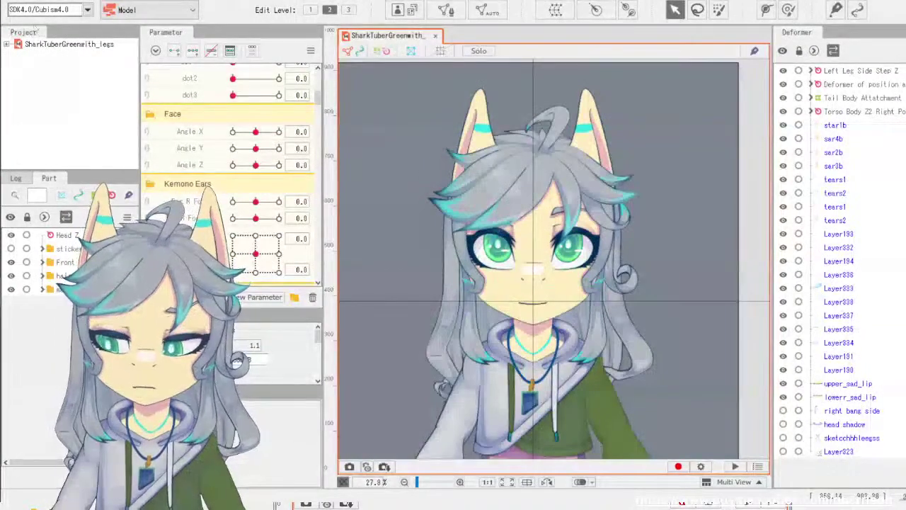
Start exporting the model as a still image to bring up the PNG output settings.
{"action": "left_click", "coordinate": [13, 1]}
{"action": "mouse_move", "coordinate": [53, 146]}
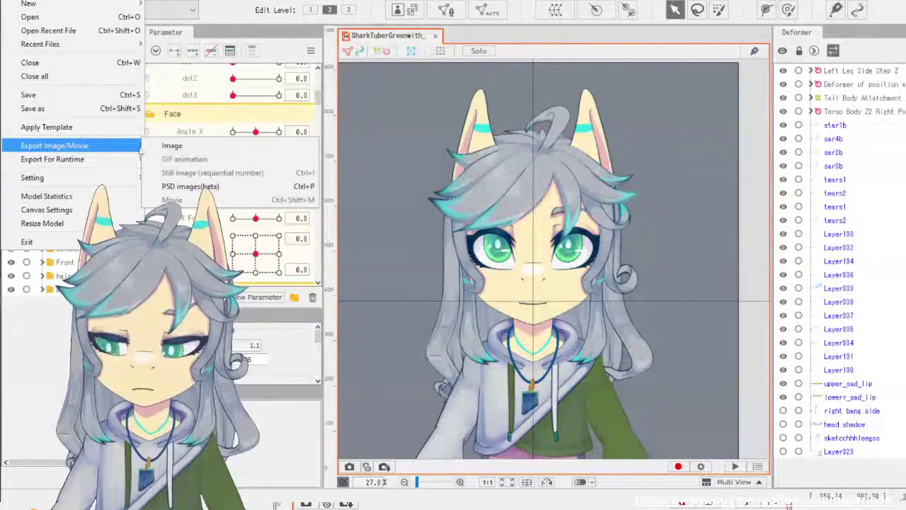
{"action": "left_click", "coordinate": [170, 145]}
Try the 50 % and 25 % magnification presets for the PNG output.
{"action": "left_click", "coordinate": [532, 181]}
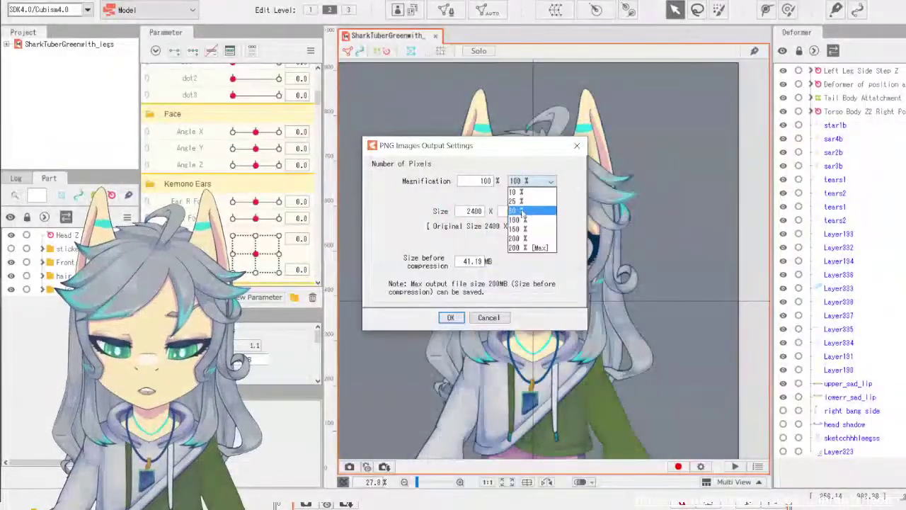
{"action": "left_click", "coordinate": [481, 213]}
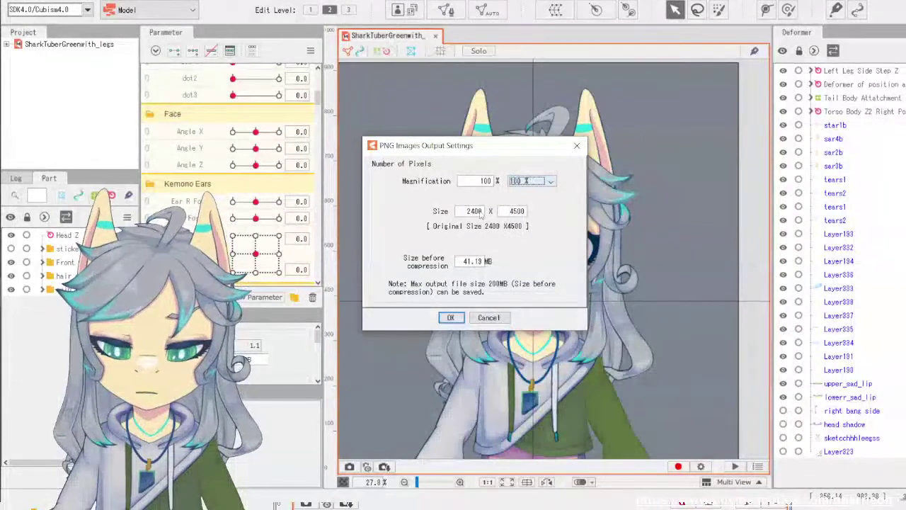
{"action": "left_click", "coordinate": [532, 182]}
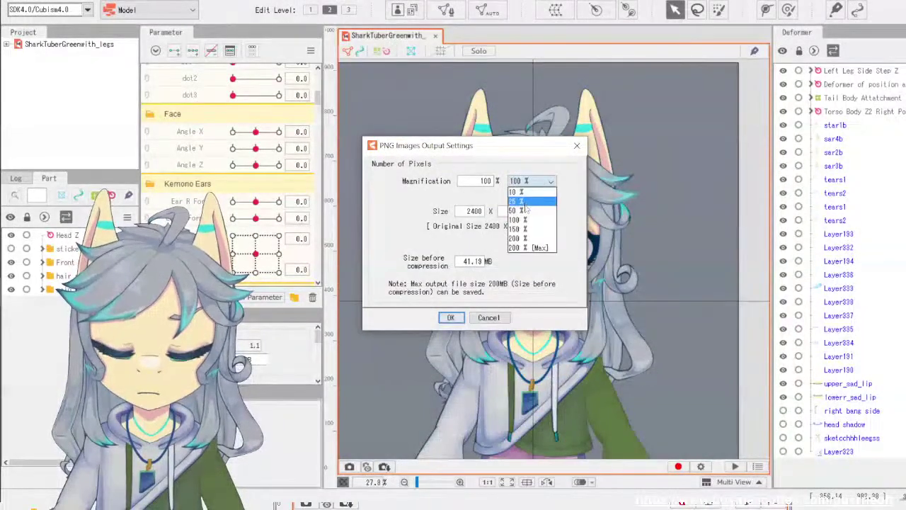
{"action": "left_click", "coordinate": [523, 210]}
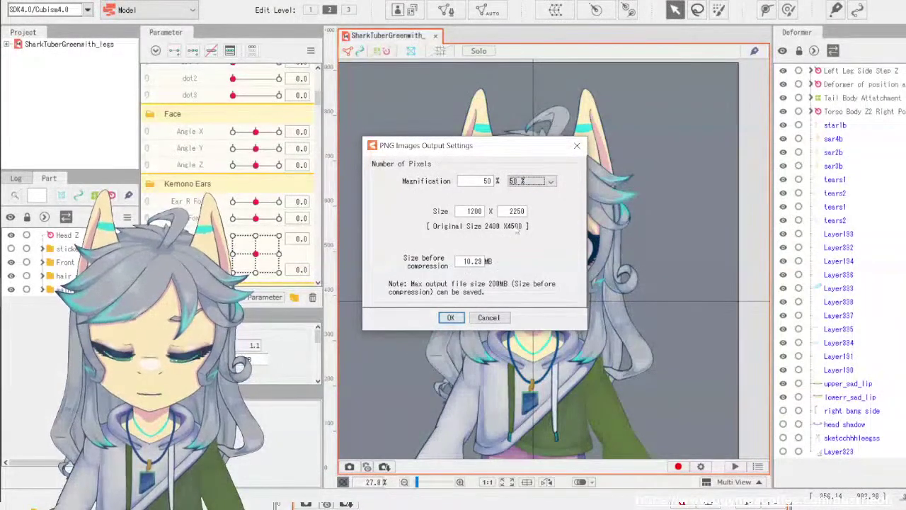
{"action": "left_click", "coordinate": [545, 182]}
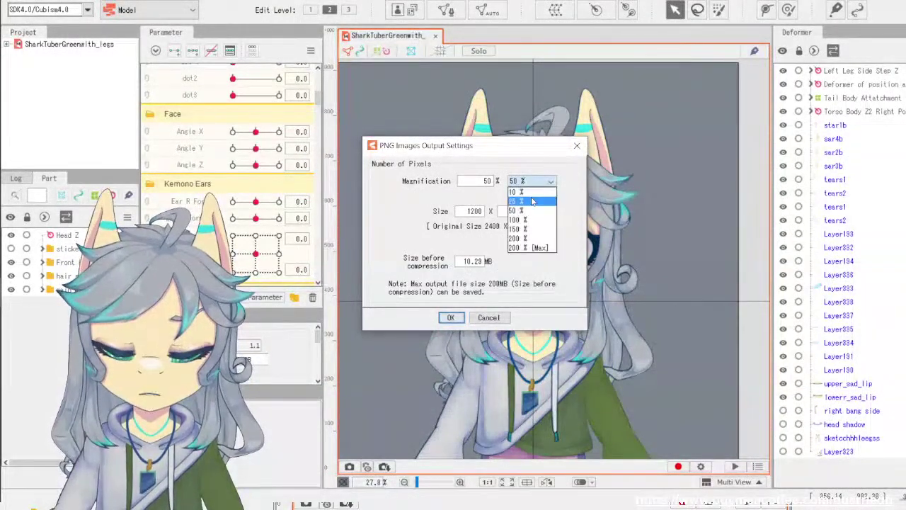
{"action": "left_click", "coordinate": [533, 202]}
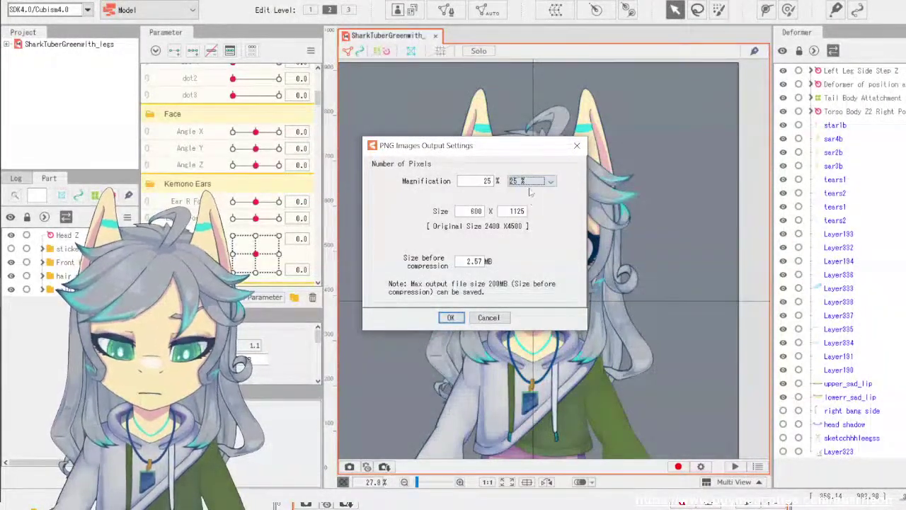
{"action": "left_click", "coordinate": [531, 182]}
{"action": "left_click", "coordinate": [528, 210]}
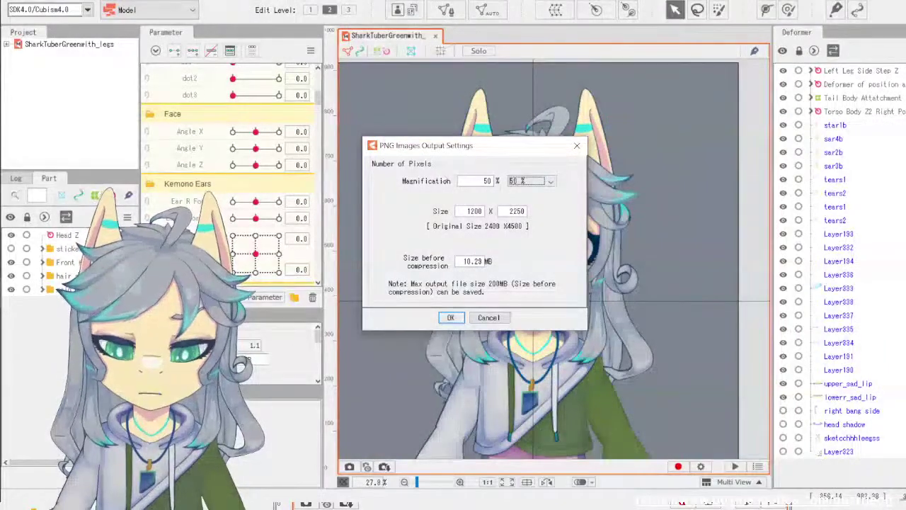
Set the PNG output magnification to 40 % and accept the output settings.
{"action": "left_click", "coordinate": [487, 181]}
{"action": "double_click", "coordinate": [487, 182]}
{"action": "type", "text": "45"}
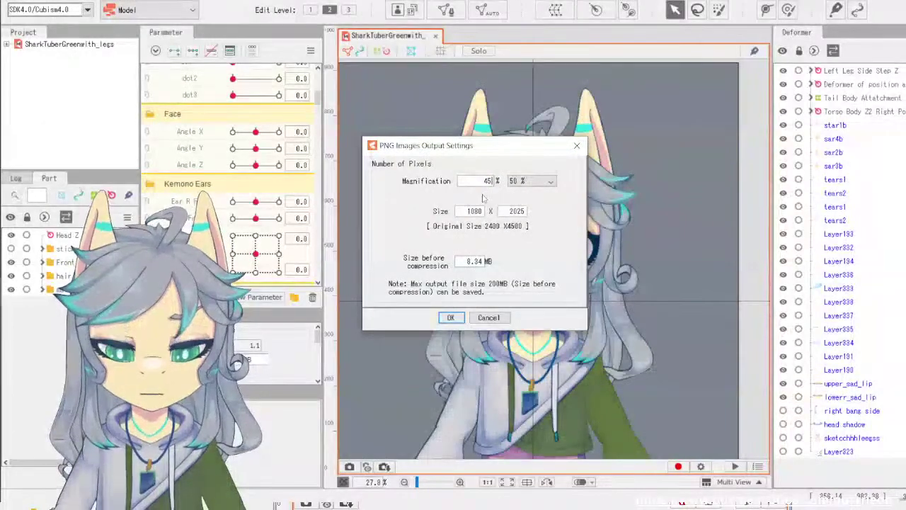
{"action": "key", "text": "BackSpace"}
{"action": "type", "text": "0"}
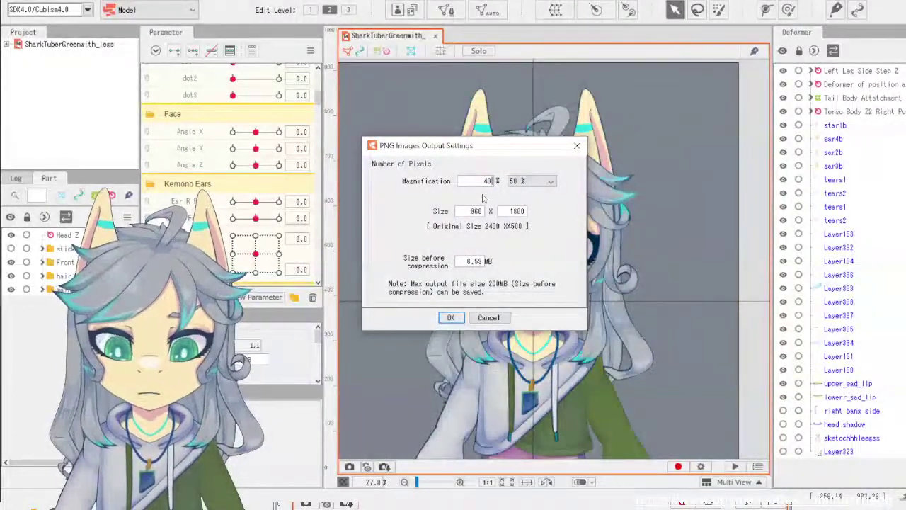
{"action": "left_click", "coordinate": [451, 318]}
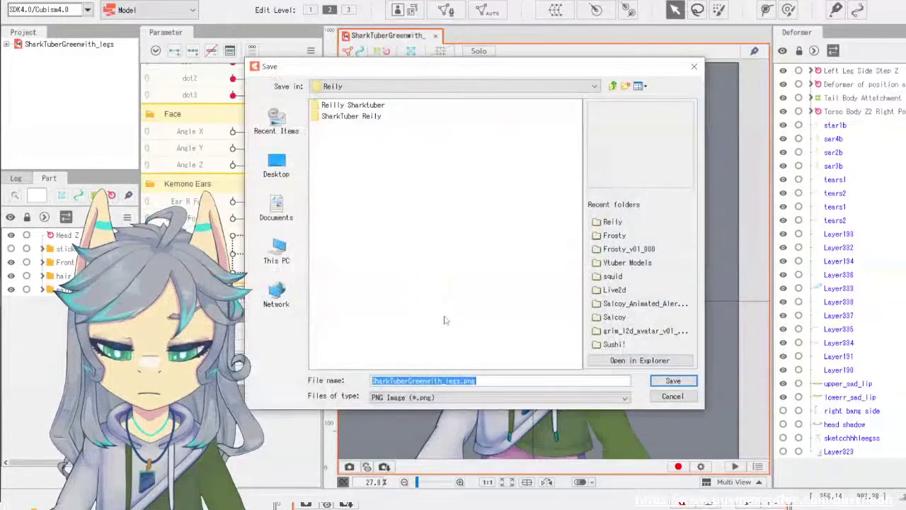
Create a folder named Pngtuber_Reily inside the Reily folder and open it as the save location.
{"action": "left_click", "coordinate": [626, 85]}
{"action": "type", "text": "Pngtuber Rein"}
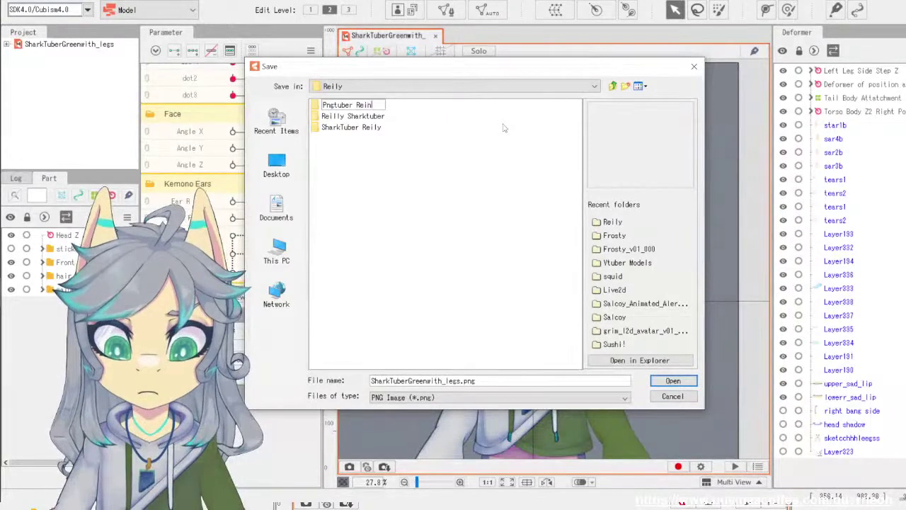
{"action": "type", "text": "y"}
{"action": "key", "text": "BackSpace"}
{"action": "key", "text": "BackSpace"}
{"action": "type", "text": "l"}
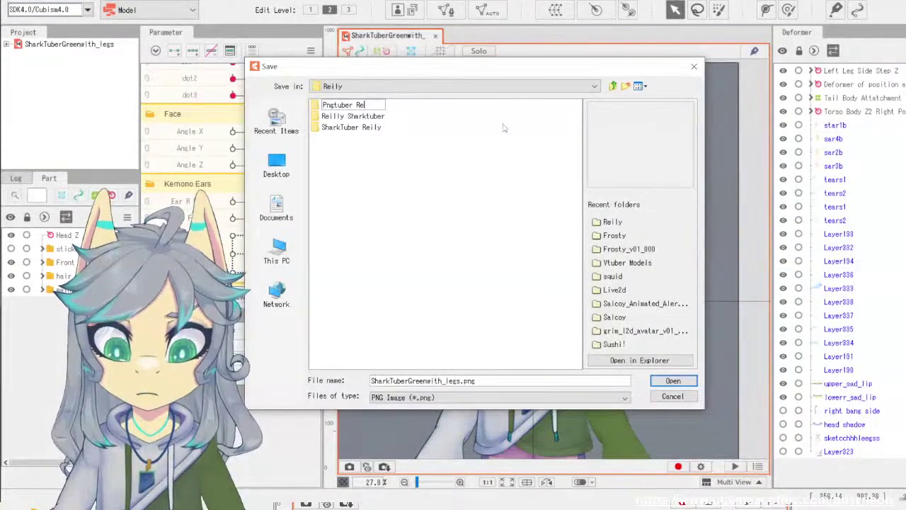
{"action": "type", "text": "ly"}
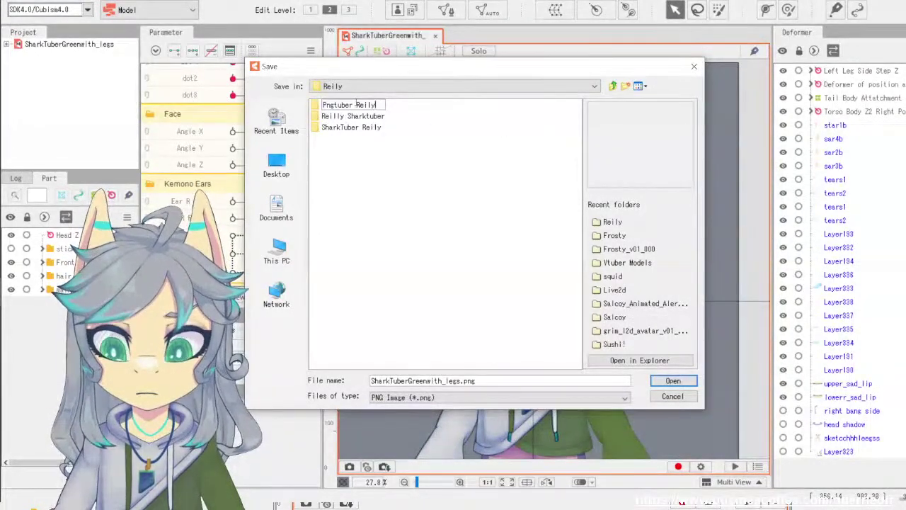
{"action": "key", "text": "Return"}
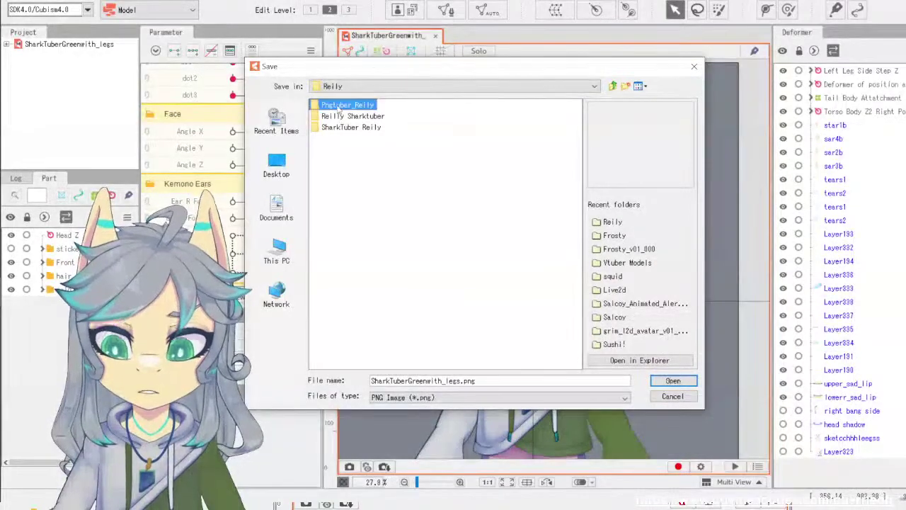
{"action": "double_click", "coordinate": [339, 106]}
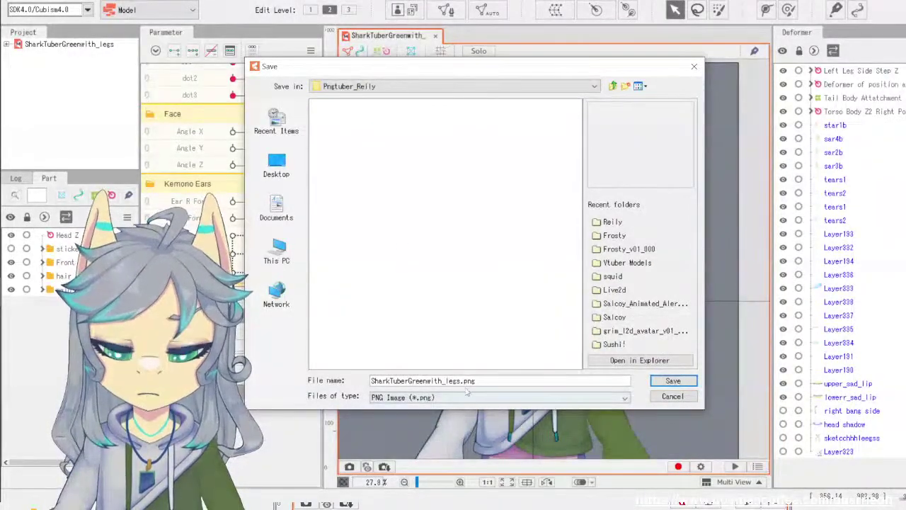
Name the PNG image MOEO_Reily and save it in the Pngtuber_Reily folder.
{"action": "double_click", "coordinate": [487, 381]}
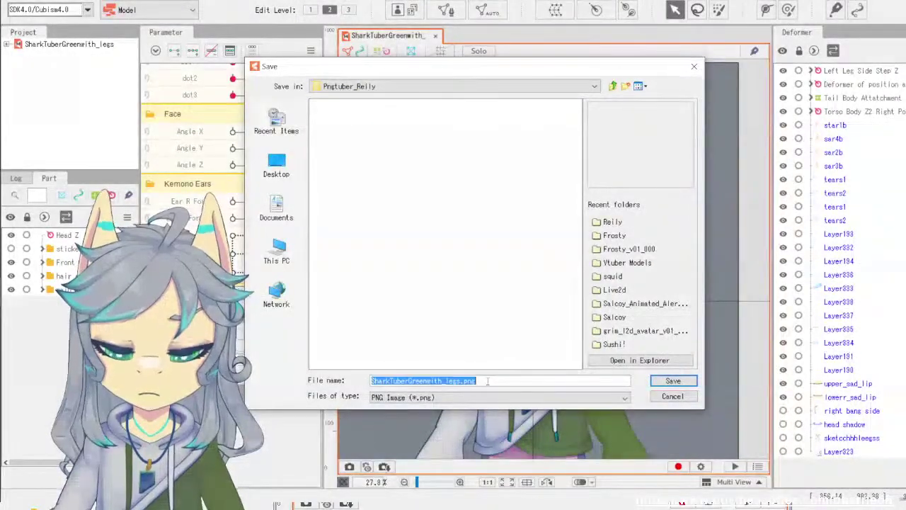
{"action": "type", "text": "MOEO_Reily"}
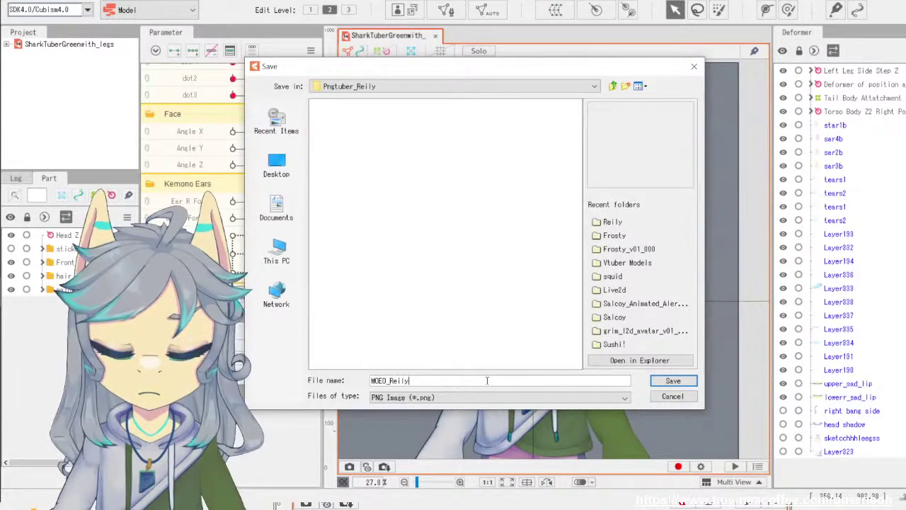
{"action": "key", "text": "Return"}
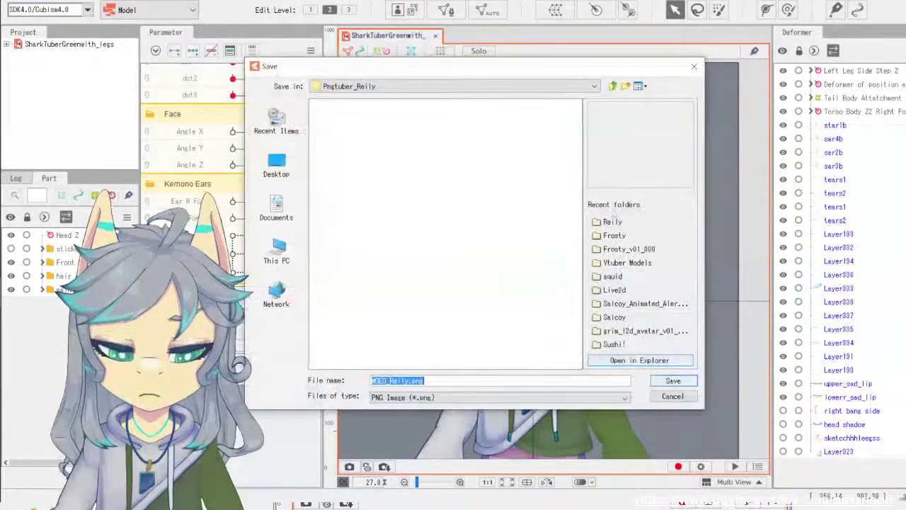
{"action": "left_click", "coordinate": [673, 381]}
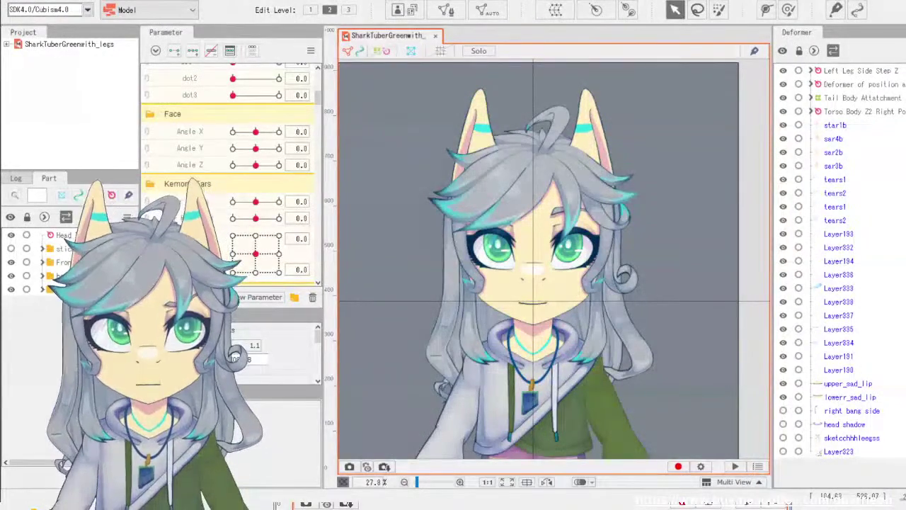
Set both the Ear R Form and Ear L Form parameters to 0.2 in the Kemono Ears group.
{"action": "scroll", "coordinate": [263, 212], "scroll_direction": "up", "scroll_amount": 4}
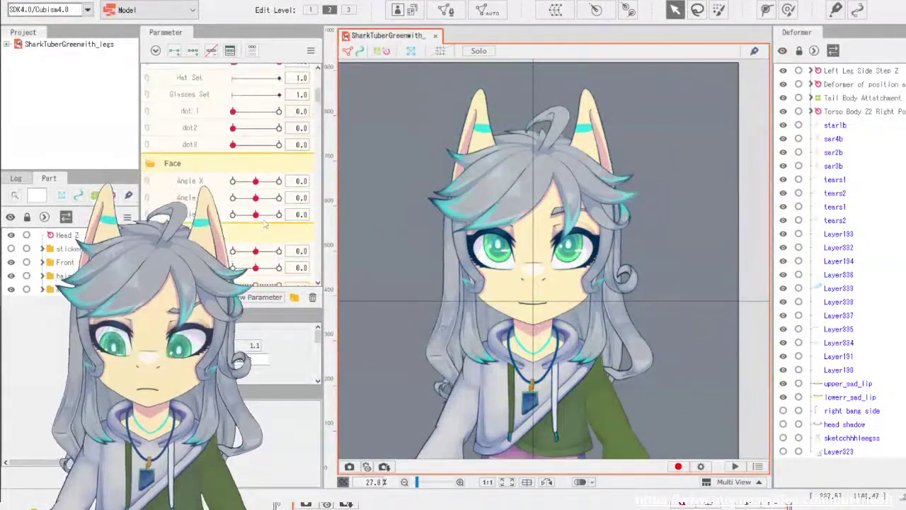
{"action": "scroll", "coordinate": [262, 205], "scroll_direction": "up", "scroll_amount": 5}
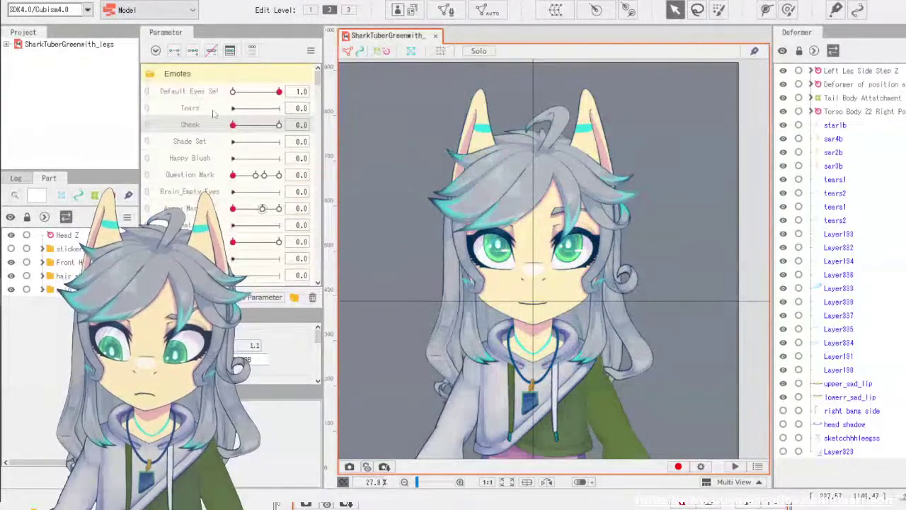
{"action": "scroll", "coordinate": [212, 113], "scroll_direction": "down", "scroll_amount": 6}
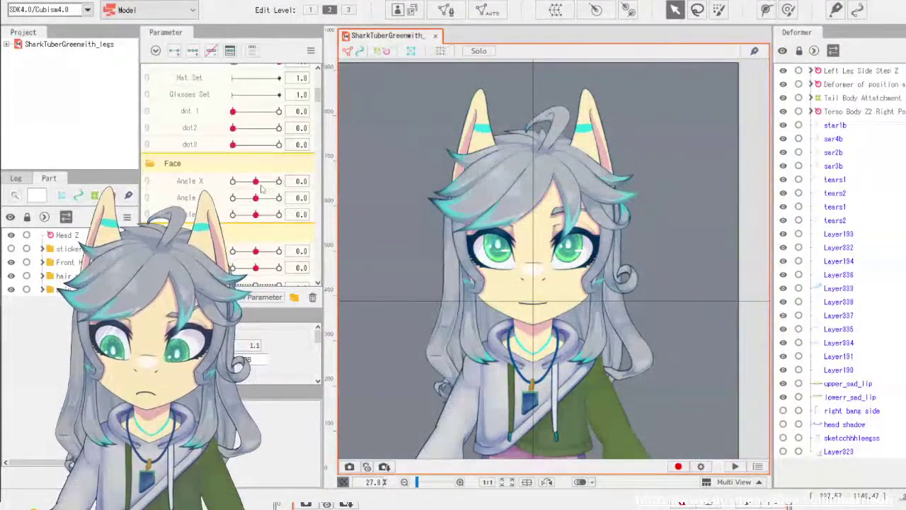
{"action": "scroll", "coordinate": [249, 187], "scroll_direction": "down", "scroll_amount": 5}
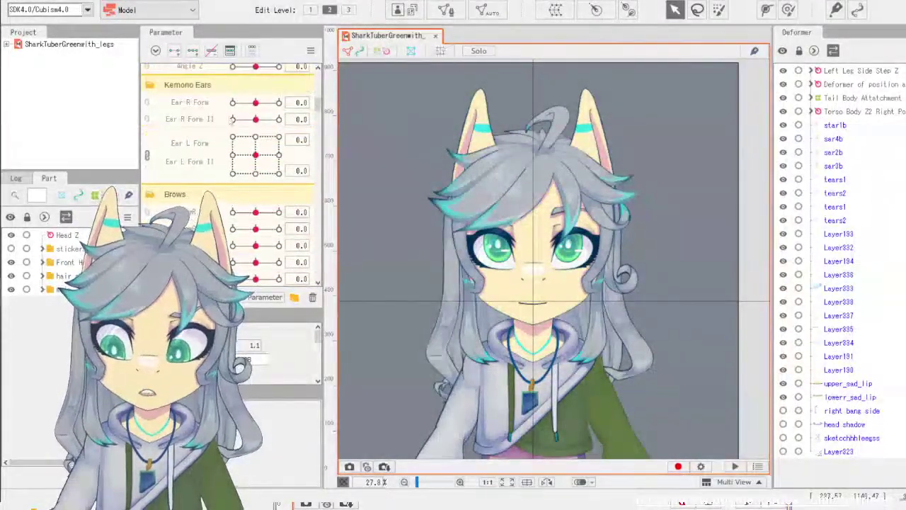
{"action": "mouse_move", "coordinate": [256, 104]}
{"action": "left_mouse_down"}
{"action": "mouse_move", "coordinate": [276, 104]}
{"action": "mouse_move", "coordinate": [256, 104]}
{"action": "left_mouse_up"}
{"action": "mouse_move", "coordinate": [255, 154]}
{"action": "left_mouse_down"}
{"action": "mouse_move", "coordinate": [257, 170]}
{"action": "mouse_move", "coordinate": [268, 160]}
{"action": "mouse_move", "coordinate": [256, 154]}
{"action": "left_mouse_up"}
{"action": "mouse_move", "coordinate": [256, 119]}
{"action": "left_mouse_down"}
{"action": "mouse_move", "coordinate": [264, 122]}
{"action": "mouse_move", "coordinate": [261, 106]}
{"action": "left_mouse_up"}
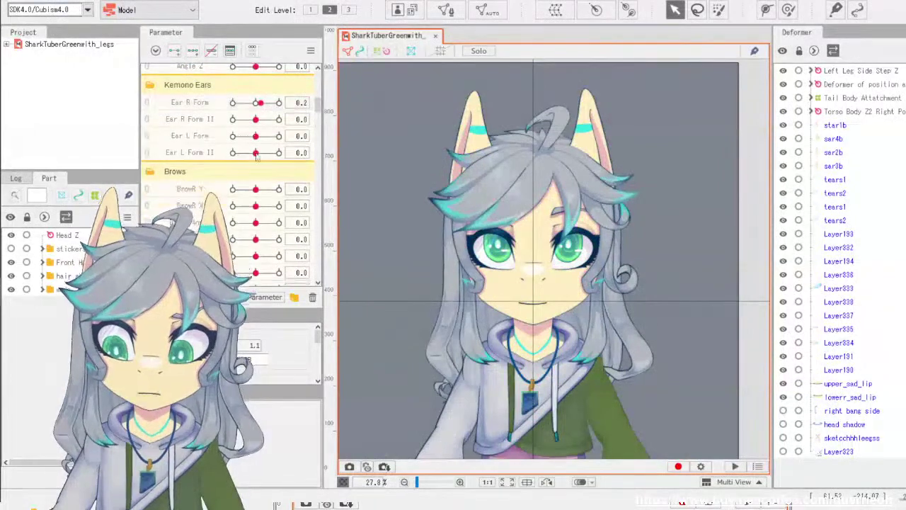
{"action": "left_click_drag", "start_coordinate": [256, 136], "coordinate": [260, 145]}
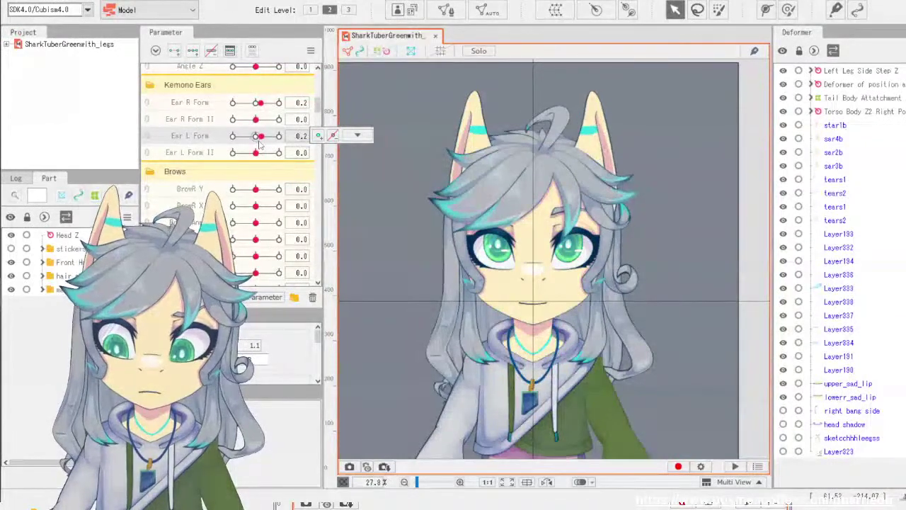
Close both of the character's eyes by setting EyeL Open and EyeR Open to 0.0.
{"action": "scroll", "coordinate": [176, 204], "scroll_direction": "down", "scroll_amount": 2}
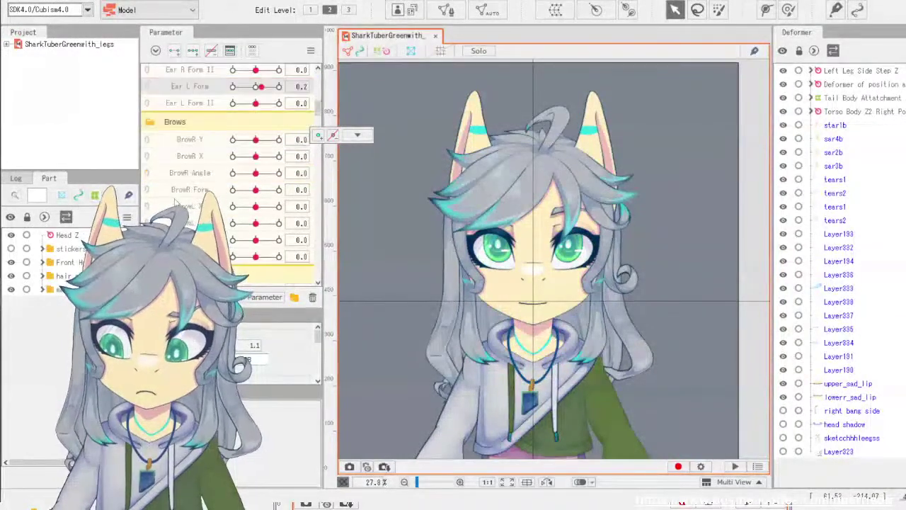
{"action": "scroll", "coordinate": [177, 204], "scroll_direction": "down", "scroll_amount": 4}
{"action": "left_click_drag", "start_coordinate": [279, 193], "coordinate": [233, 194]}
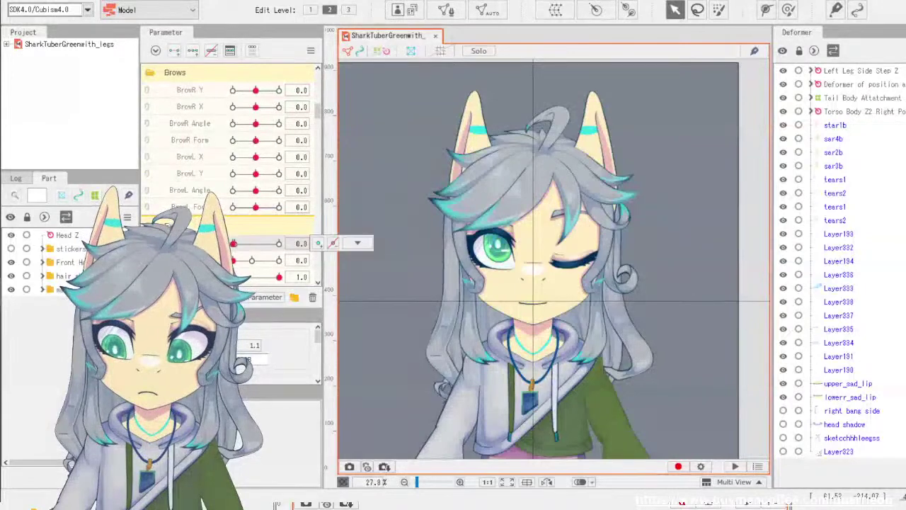
{"action": "scroll", "coordinate": [176, 204], "scroll_direction": "down", "scroll_amount": 7}
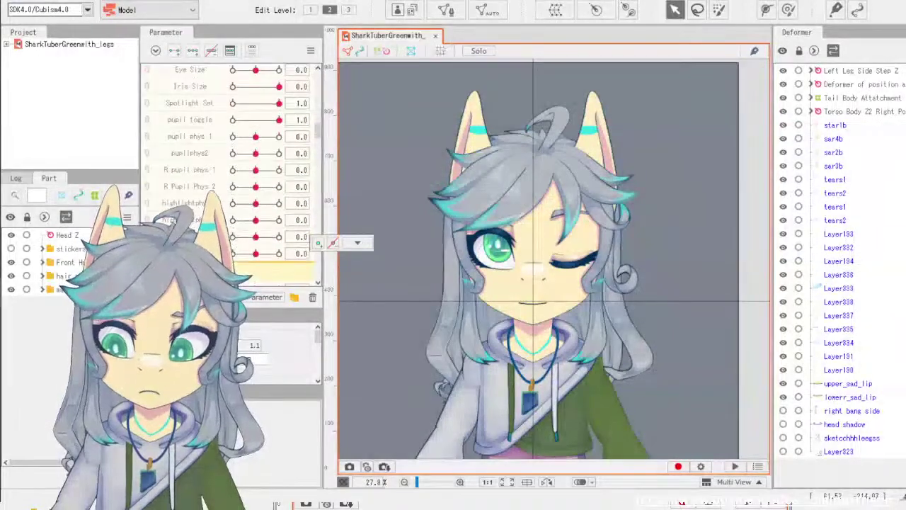
{"action": "scroll", "coordinate": [273, 139], "scroll_direction": "up", "scroll_amount": 5}
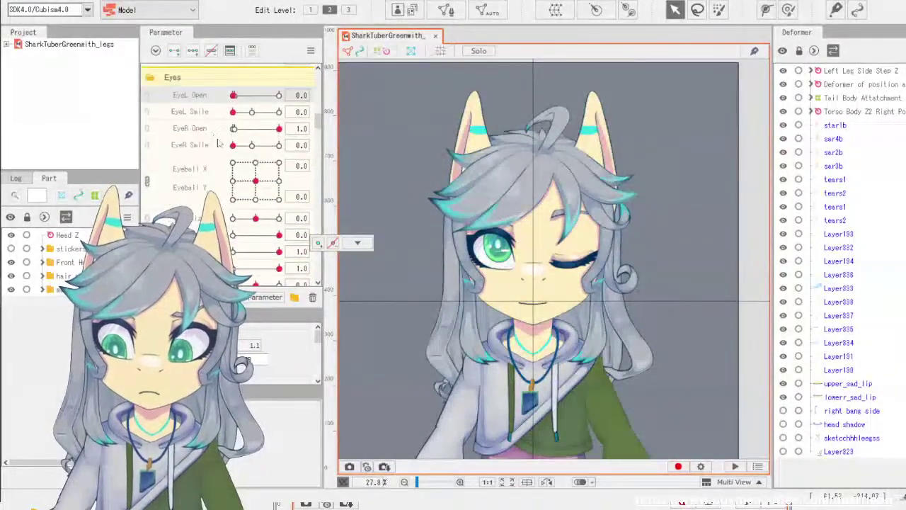
{"action": "left_click_drag", "start_coordinate": [279, 128], "coordinate": [233, 128]}
Lower both eyebrows by setting BrowR Y and BrowL Y to -1.0.
{"action": "scroll", "coordinate": [205, 134], "scroll_direction": "up", "scroll_amount": 3}
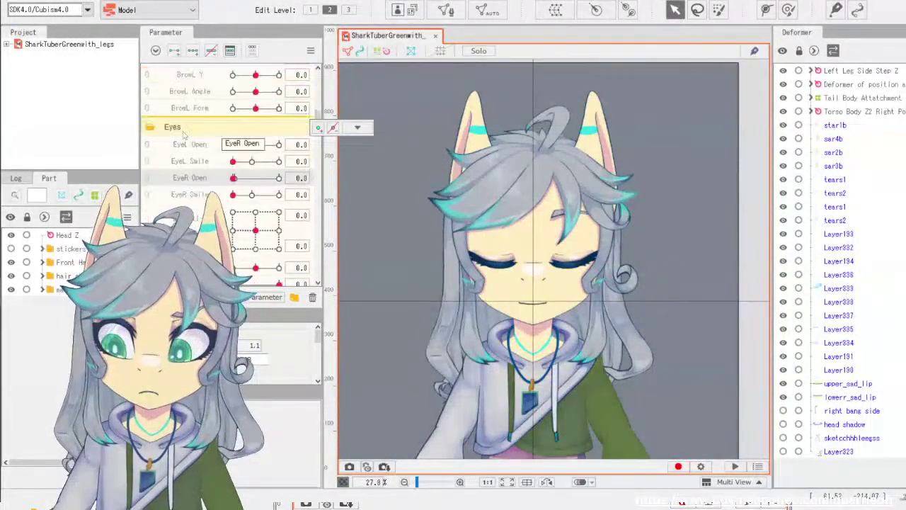
{"action": "scroll", "coordinate": [197, 133], "scroll_direction": "up", "scroll_amount": 3}
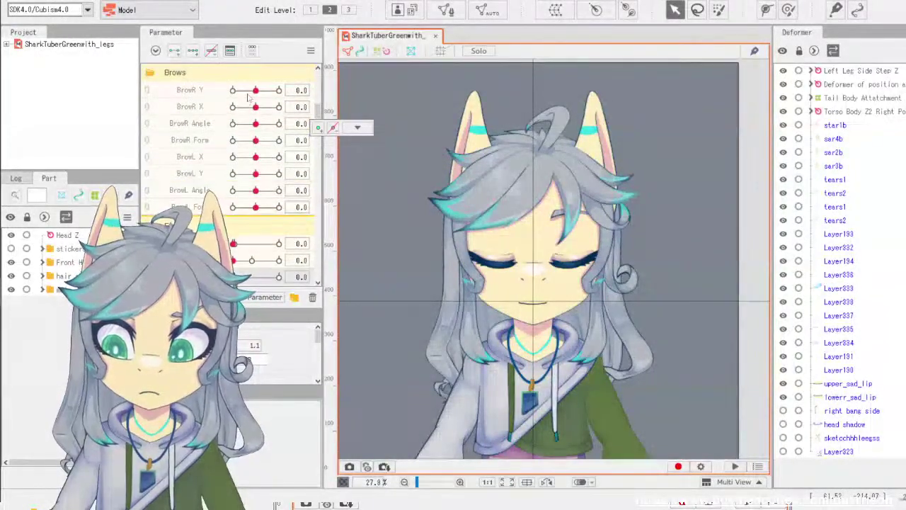
{"action": "left_click_drag", "start_coordinate": [256, 90], "coordinate": [196, 105]}
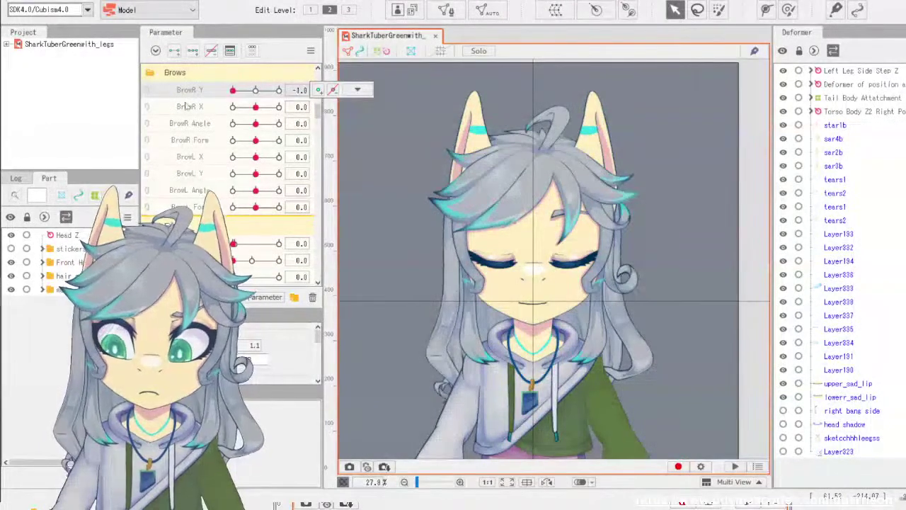
{"action": "left_click_drag", "start_coordinate": [256, 173], "coordinate": [207, 181]}
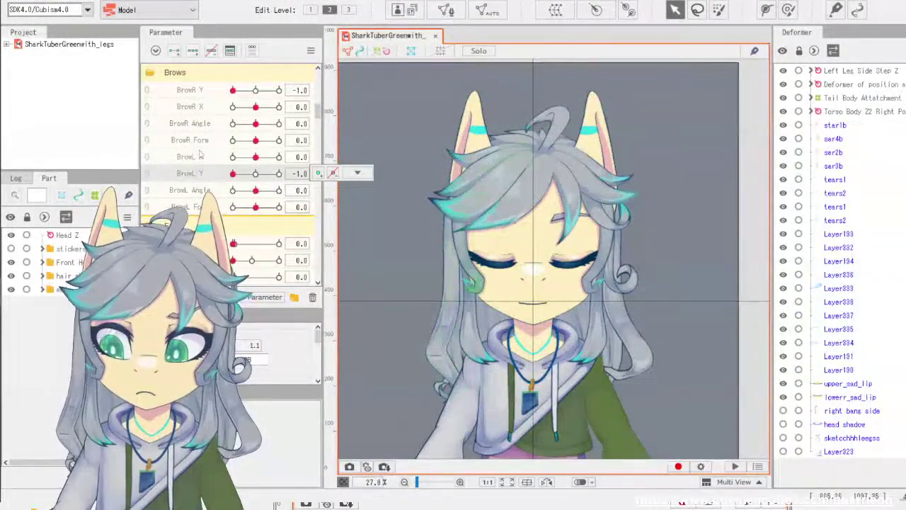
Start a PNG image export of the closed-eye pose, set the magnification to 40 %, and accept the output settings.
{"action": "scroll", "coordinate": [200, 154], "scroll_direction": "down", "scroll_amount": 5}
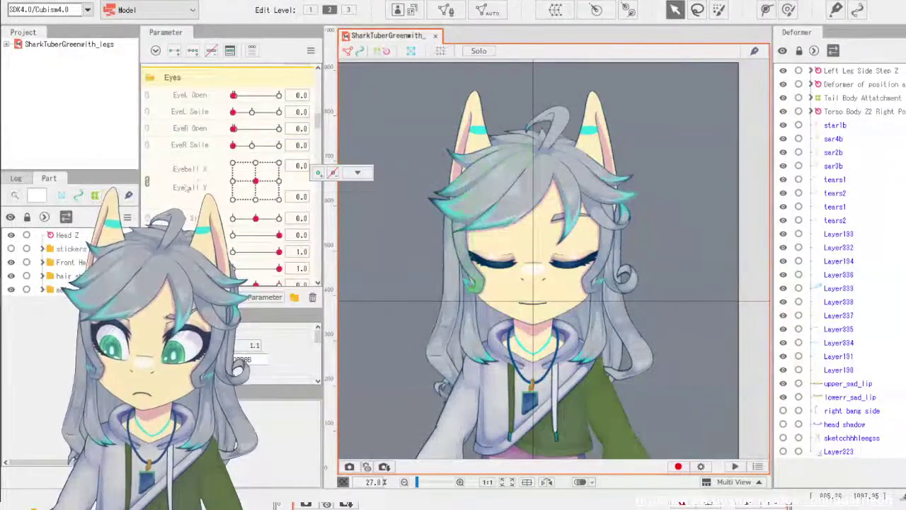
{"action": "scroll", "coordinate": [187, 188], "scroll_direction": "down", "scroll_amount": 5}
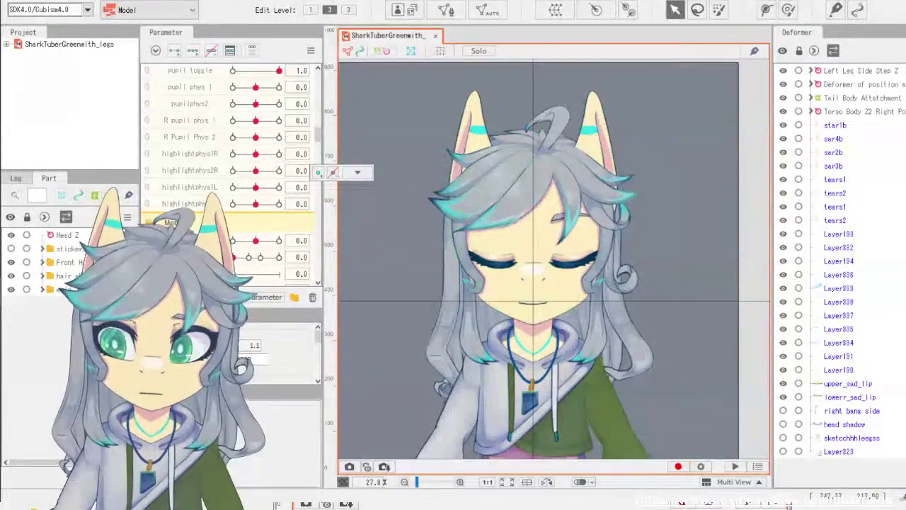
{"action": "left_click", "coordinate": [21, 1]}
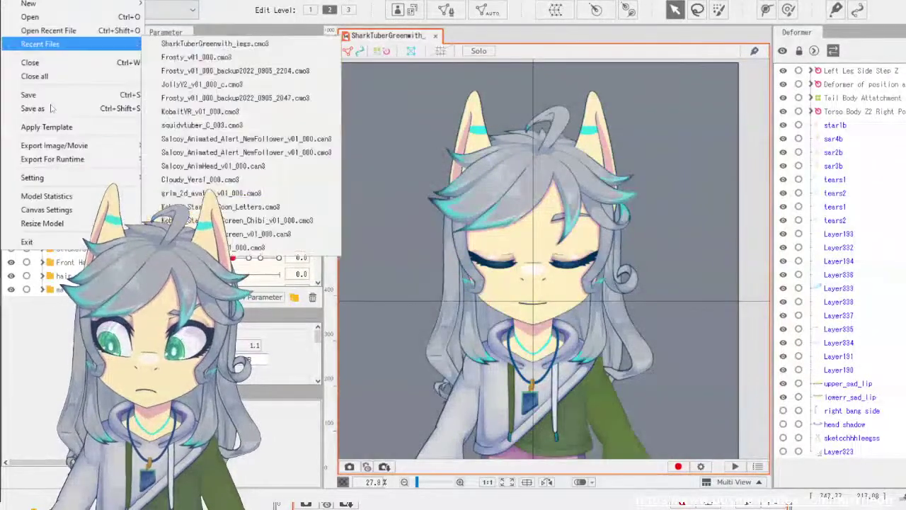
{"action": "mouse_move", "coordinate": [128, 147]}
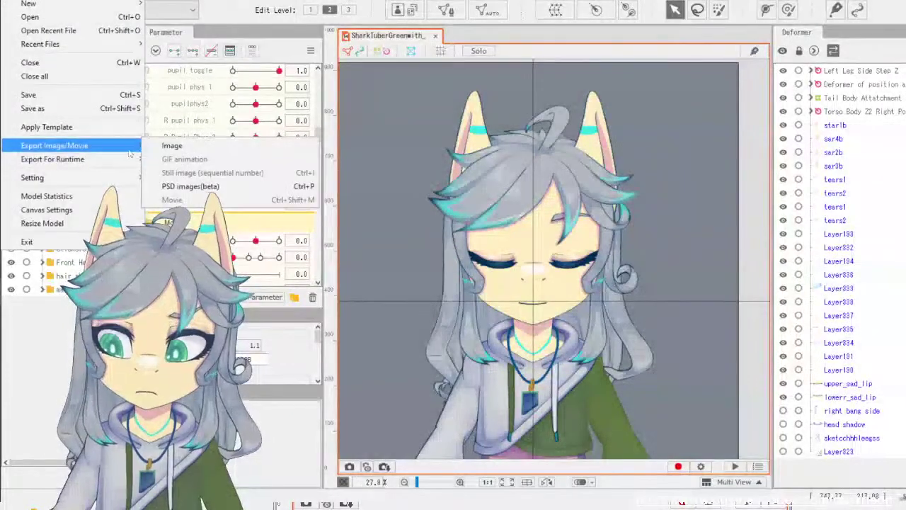
{"action": "left_click", "coordinate": [163, 152]}
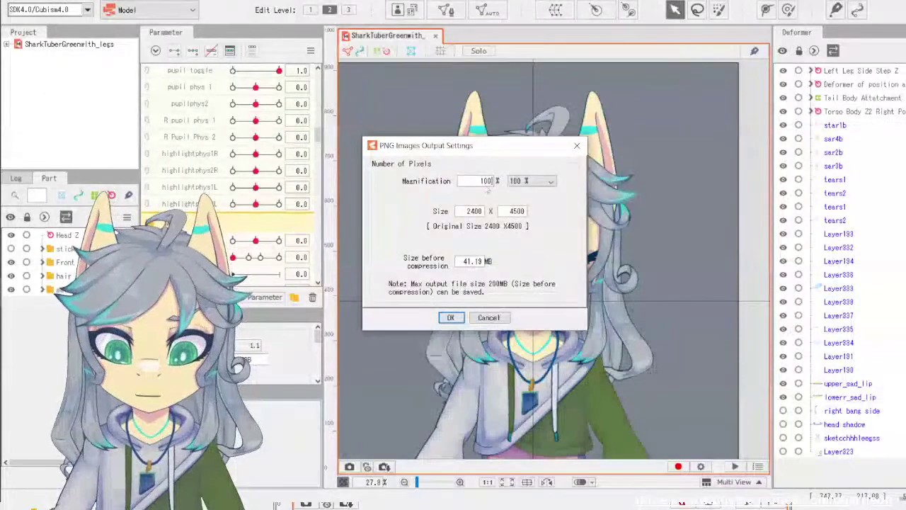
{"action": "double_click", "coordinate": [487, 181]}
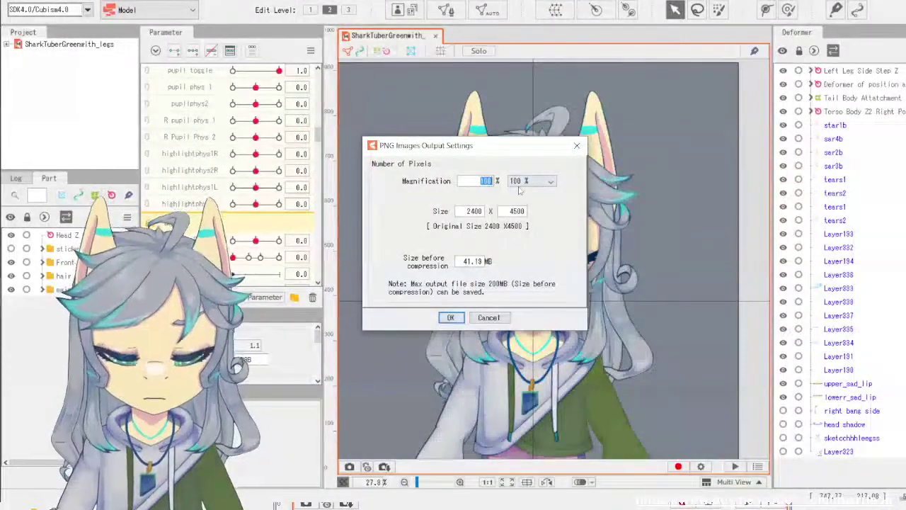
{"action": "type", "text": "40"}
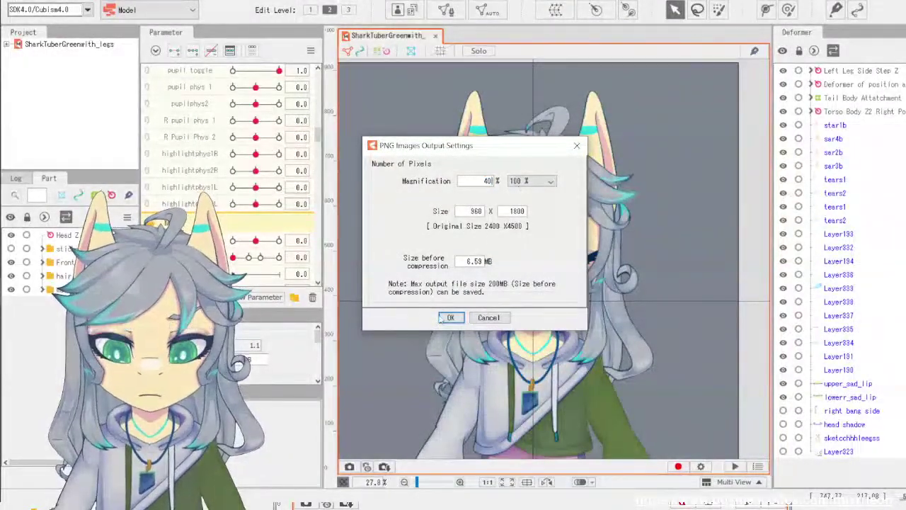
{"action": "left_click", "coordinate": [449, 318]}
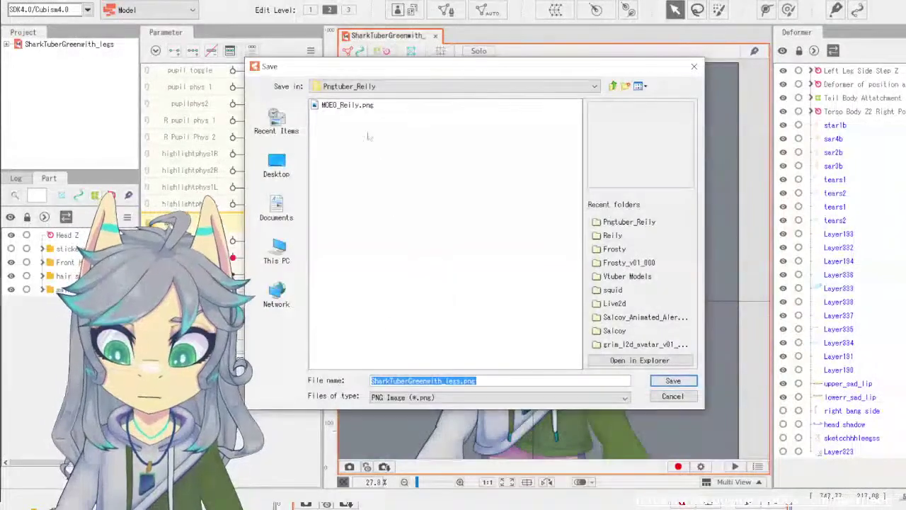
Reuse the existing image's name, change its prefix to MCEC to get MCEC_Reily.png, and save it in the Pngtuber_Reily folder.
{"action": "left_click", "coordinate": [347, 105]}
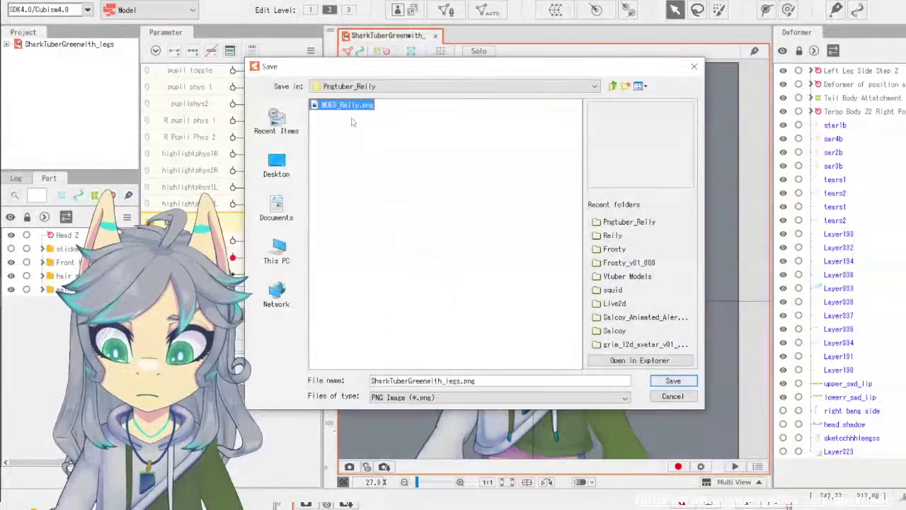
{"action": "left_click", "coordinate": [388, 381]}
{"action": "left_click_drag", "start_coordinate": [388, 381], "coordinate": [367, 381]}
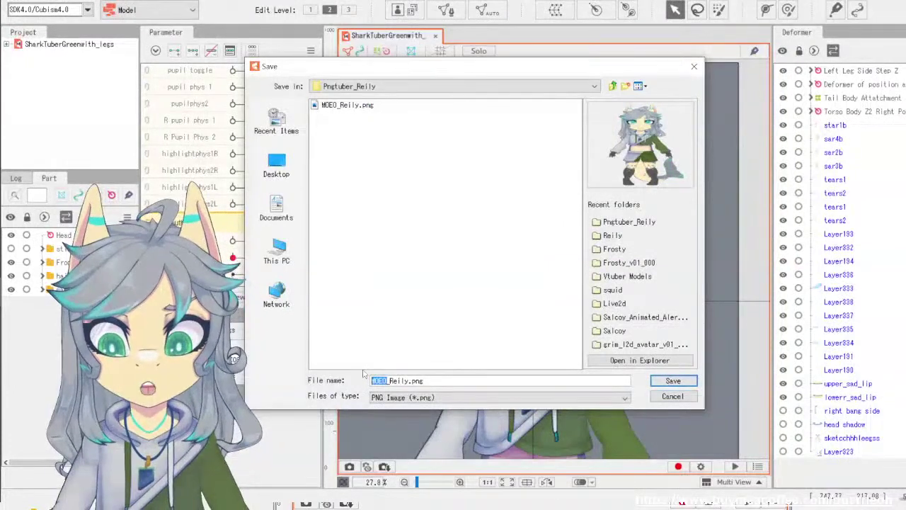
{"action": "type", "text": "MC"}
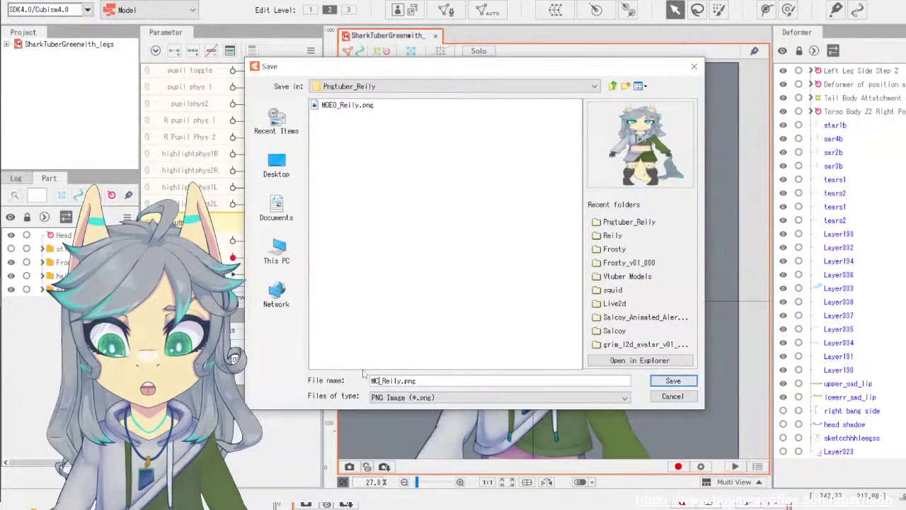
{"action": "type", "text": "EC"}
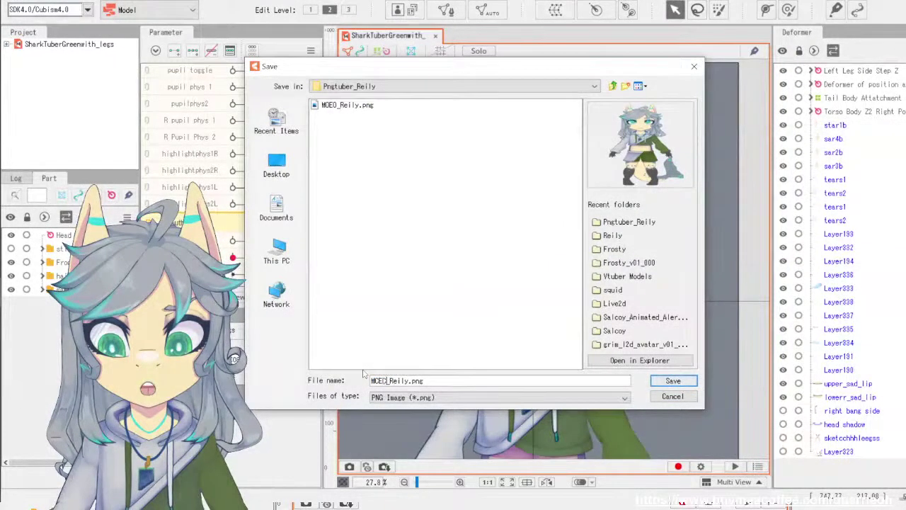
{"action": "left_click", "coordinate": [659, 381]}
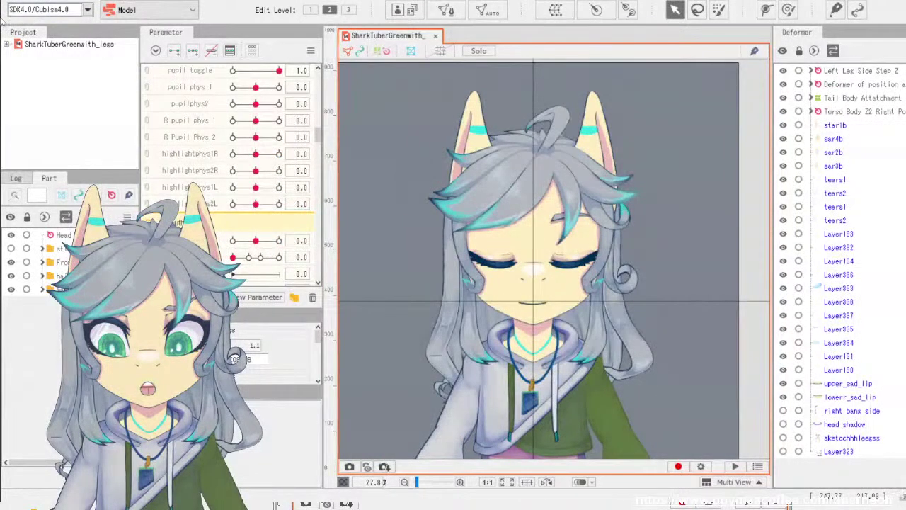
Open the character's mouth fully at 1.0 and try the mouth form at 1.0 and -1.0.
{"action": "mouse_move", "coordinate": [19, 59]}
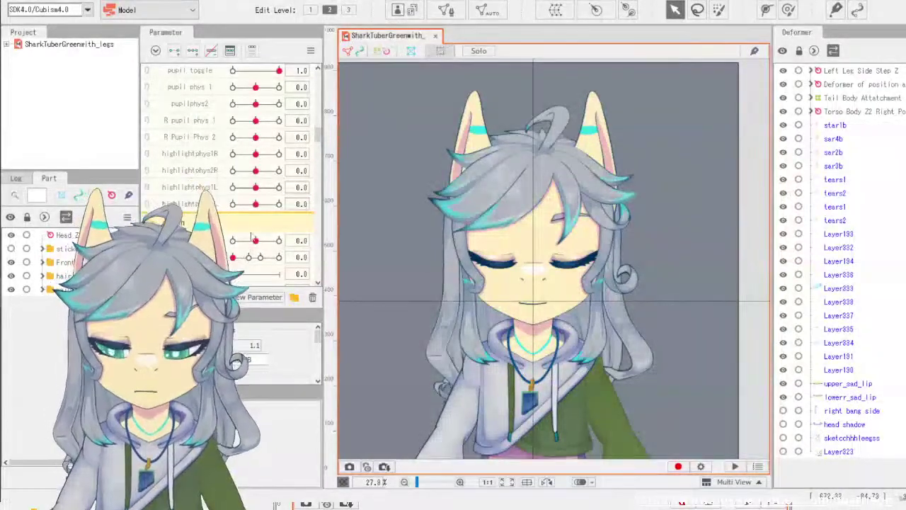
{"action": "left_click", "coordinate": [279, 257]}
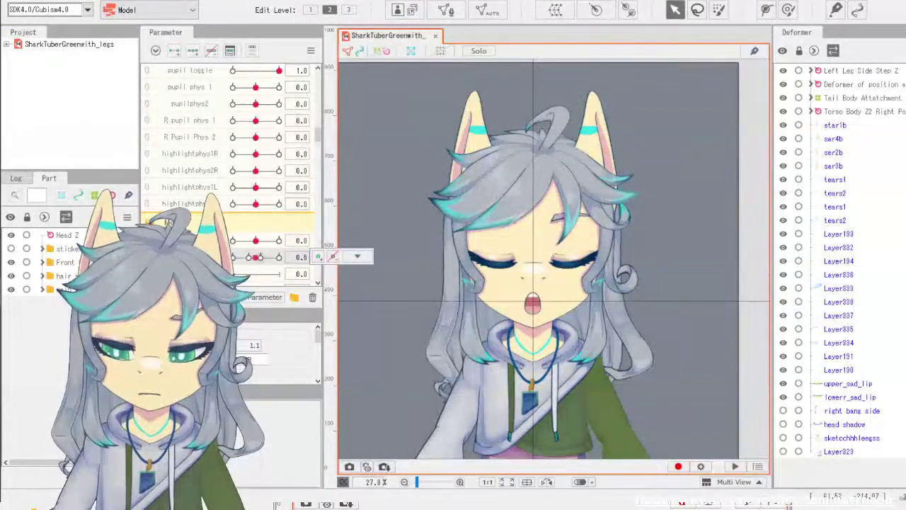
{"action": "left_click", "coordinate": [279, 240]}
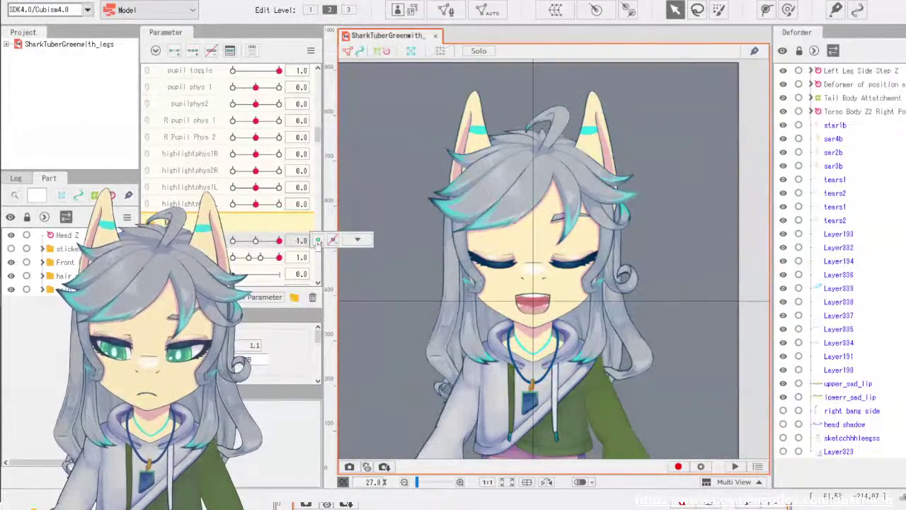
{"action": "left_click", "coordinate": [232, 241]}
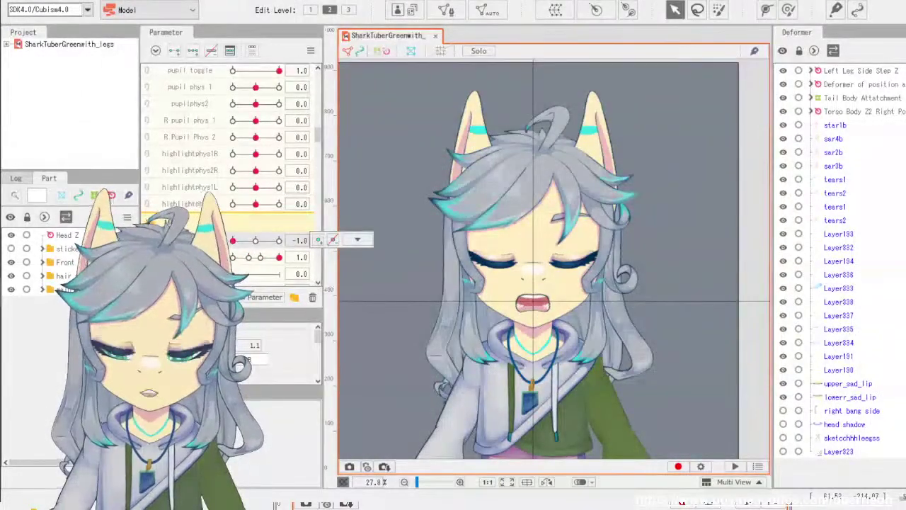
{"action": "left_click", "coordinate": [279, 240]}
{"action": "left_click", "coordinate": [280, 257]}
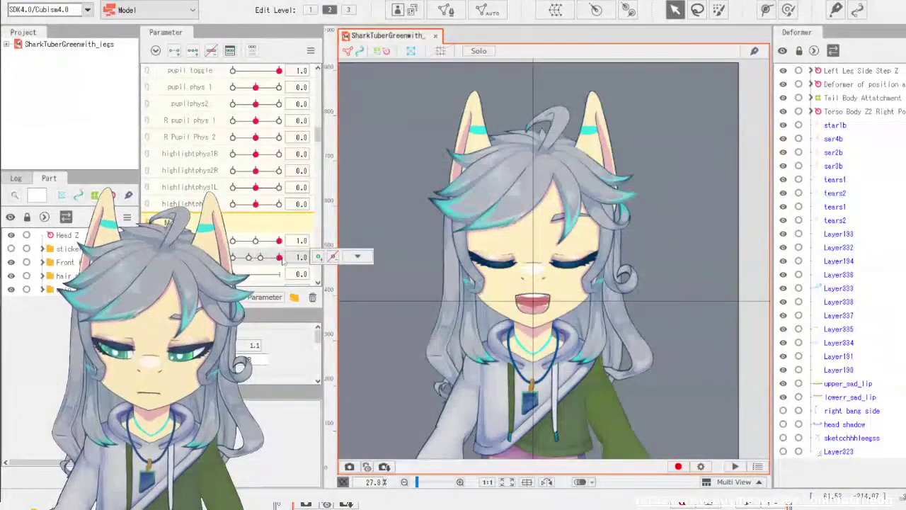
Try a mouth form of 0.3 on the open mouth, and set it to 0.0.
{"action": "left_click", "coordinate": [263, 241]}
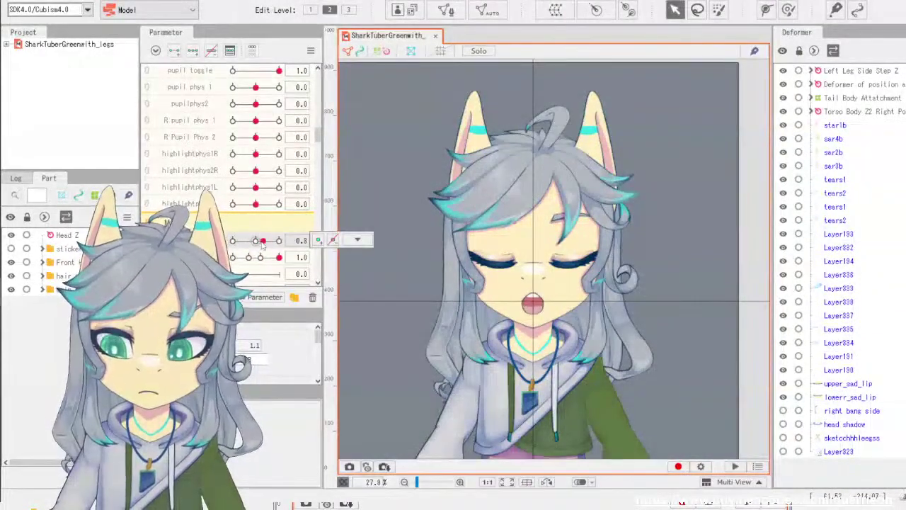
{"action": "left_click_drag", "start_coordinate": [262, 242], "coordinate": [259, 241]}
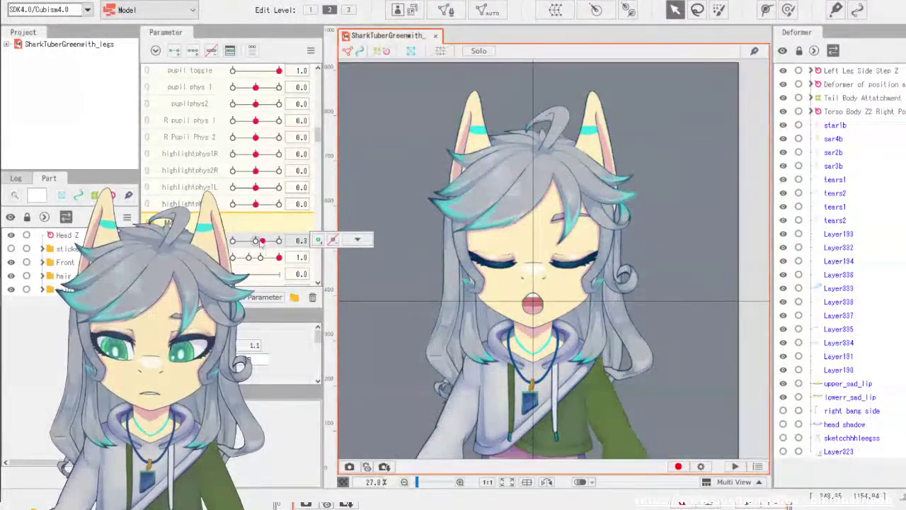
{"action": "left_click_drag", "start_coordinate": [260, 242], "coordinate": [259, 241]}
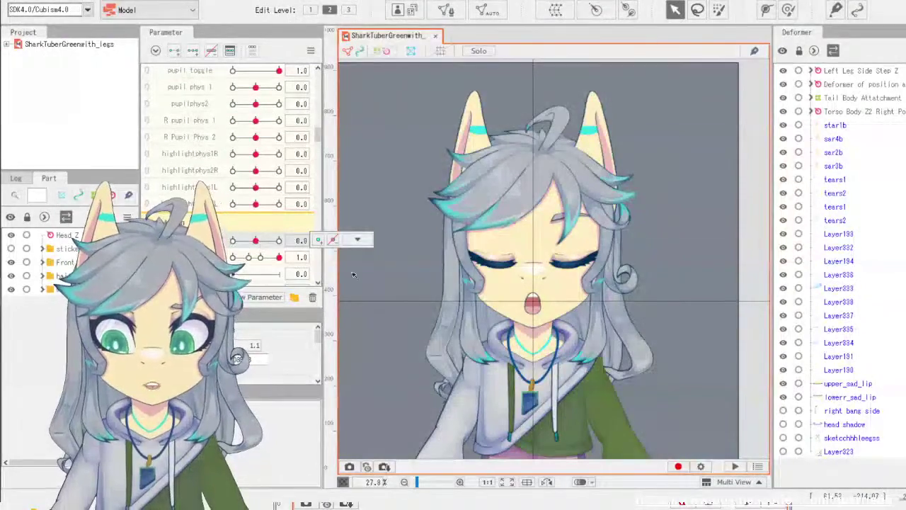
Start a PNG image export of the closed-eye, open-mouth pose at 40 % magnification and accept the output settings.
{"action": "left_click", "coordinate": [357, 239]}
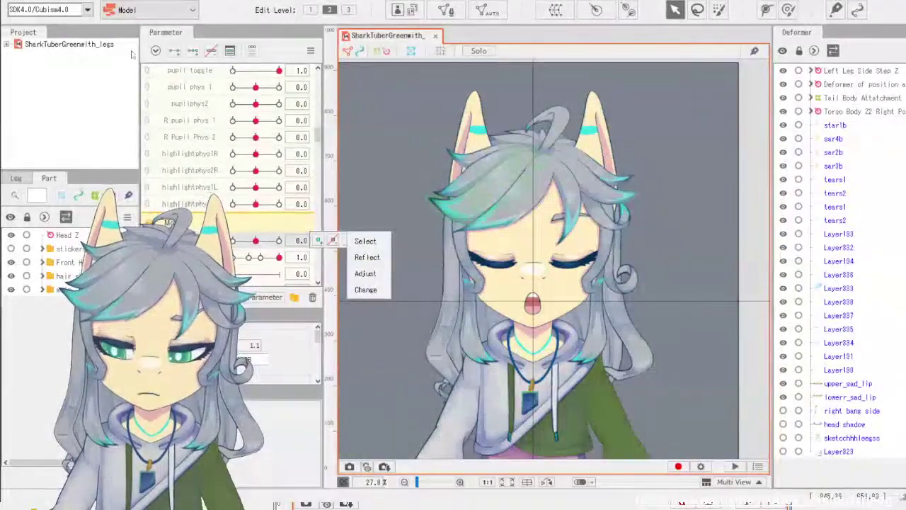
{"action": "key", "text": "Escape"}
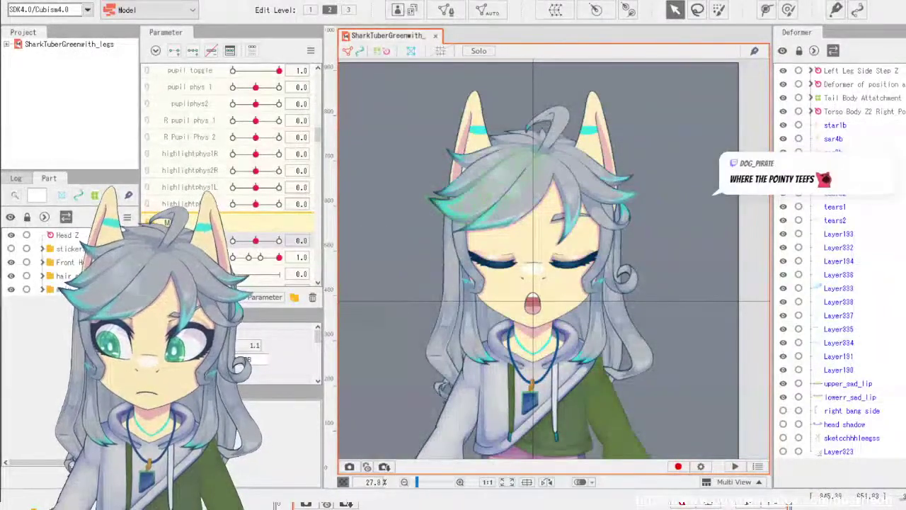
{"action": "key", "text": "alt+f"}
{"action": "mouse_move", "coordinate": [106, 145]}
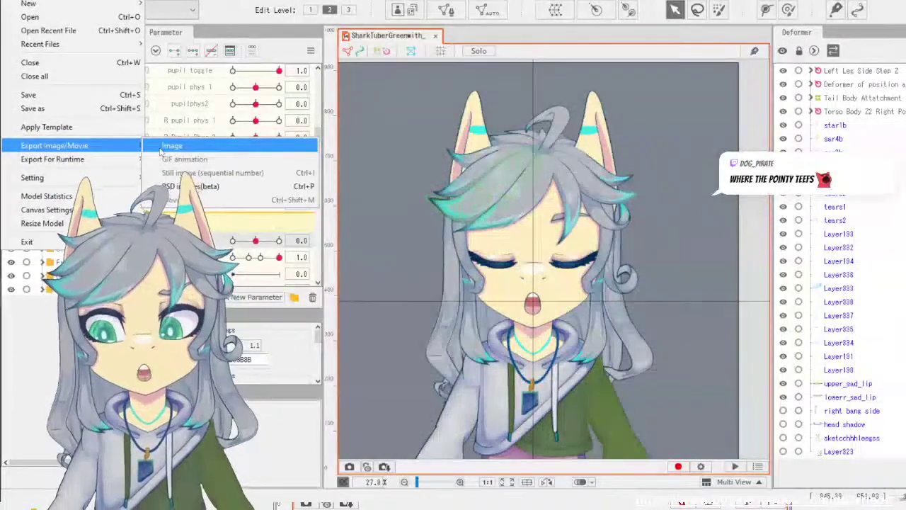
{"action": "left_click", "coordinate": [162, 147]}
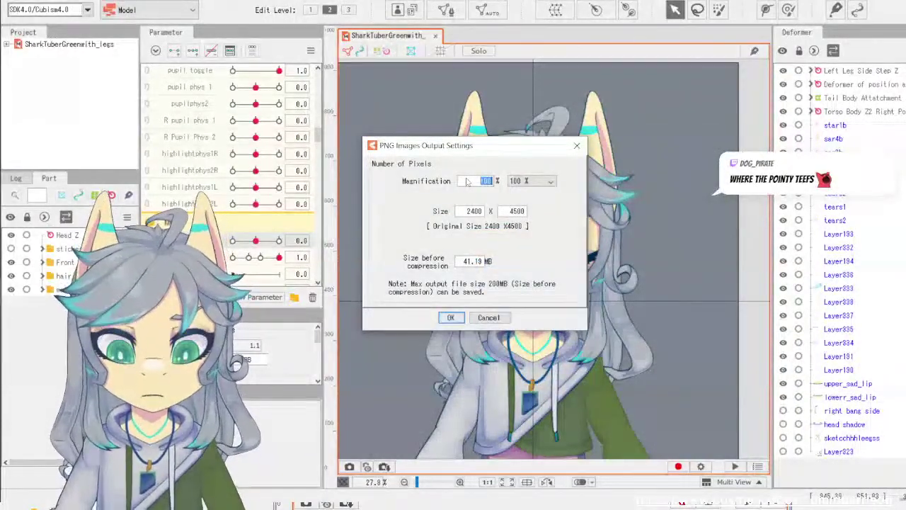
{"action": "type", "text": "40"}
{"action": "left_click", "coordinate": [449, 317]}
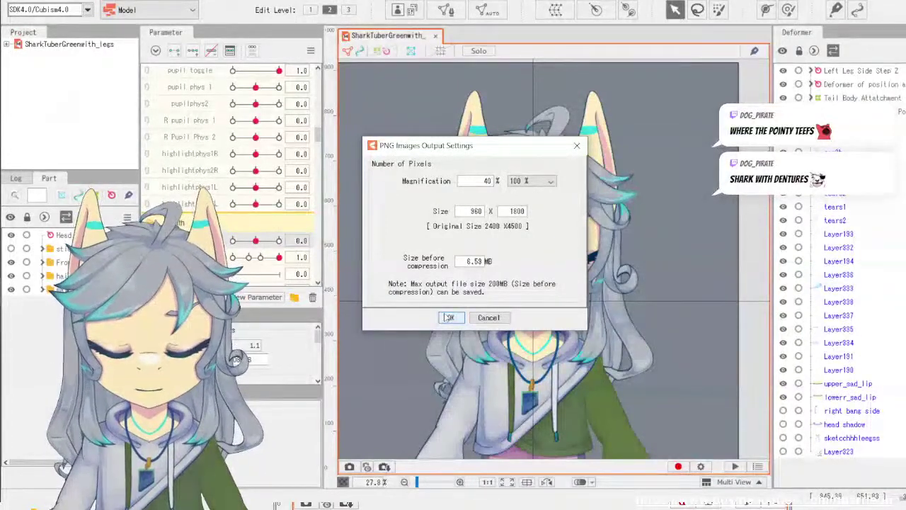
{"action": "left_click", "coordinate": [450, 318]}
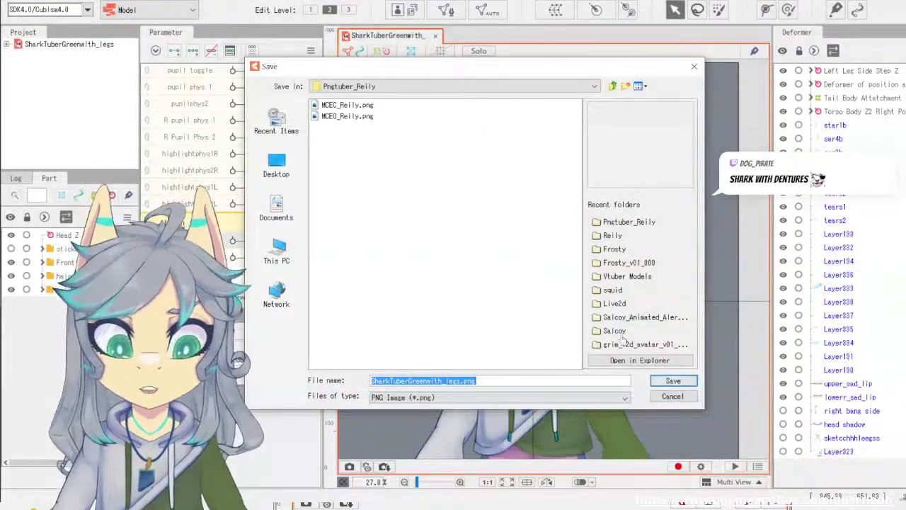
Reuse the MCEO_Reily.png name, change its prefix to MOEC to get MOEC_Reily.png, and save it in the Pngtuber_Reily folder.
{"action": "left_click", "coordinate": [347, 116]}
{"action": "left_click", "coordinate": [377, 380]}
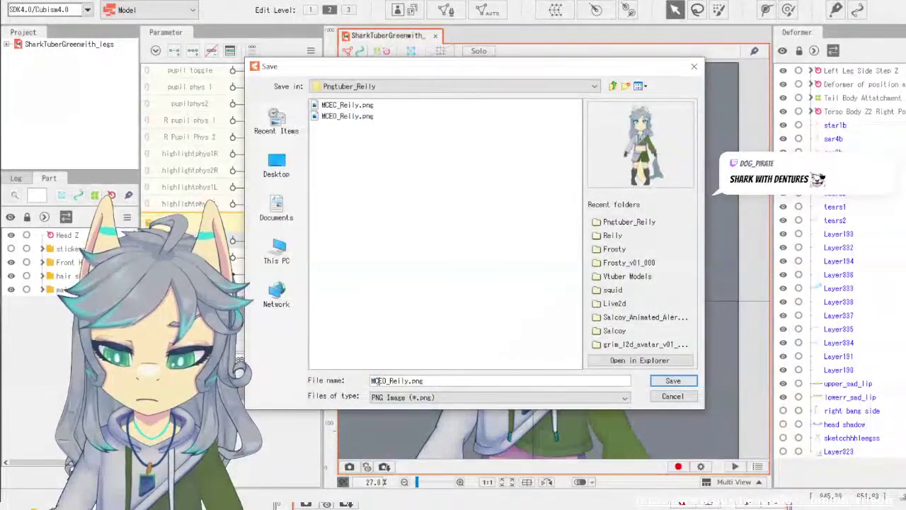
{"action": "left_click_drag", "start_coordinate": [373, 381], "coordinate": [388, 381]}
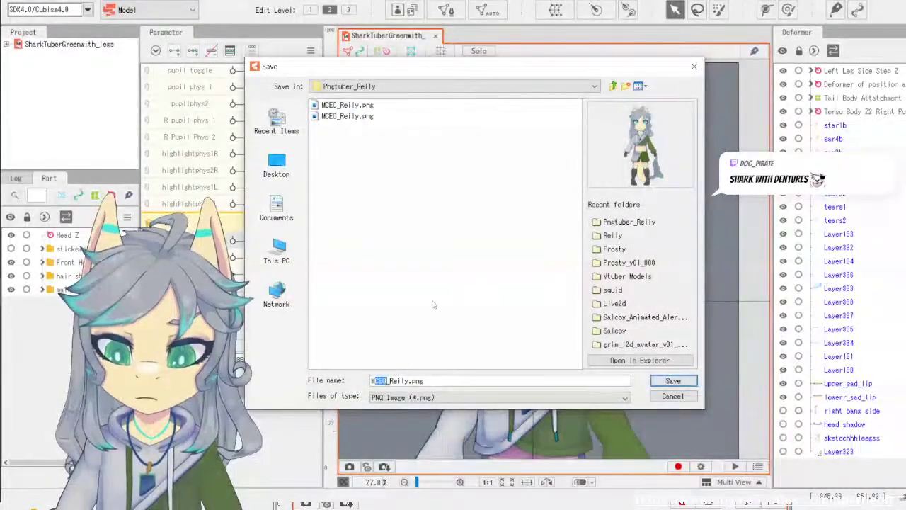
{"action": "type", "text": "MCEC"}
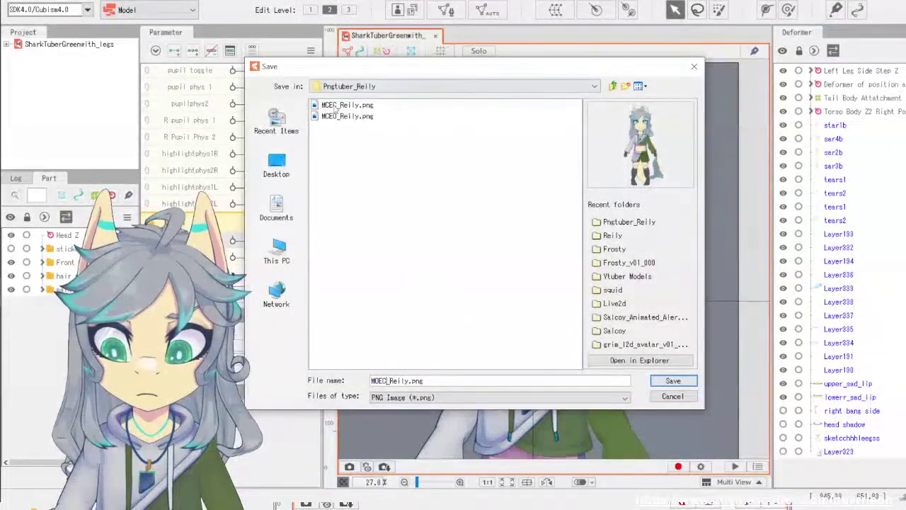
{"action": "left_click", "coordinate": [658, 382]}
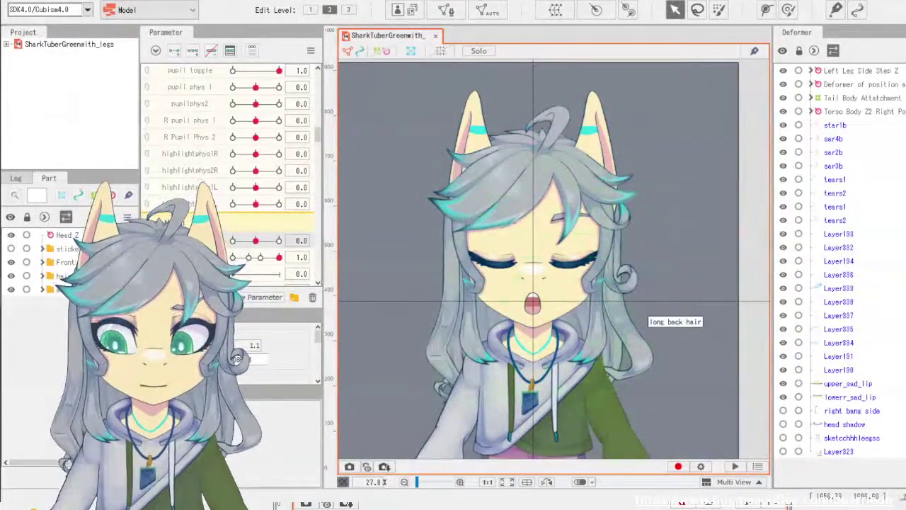
Reset Ear R Form and Ear L Form as well as BrowR Y and BrowL Y to 0.0.
{"action": "scroll", "coordinate": [210, 164], "scroll_direction": "up", "scroll_amount": 5}
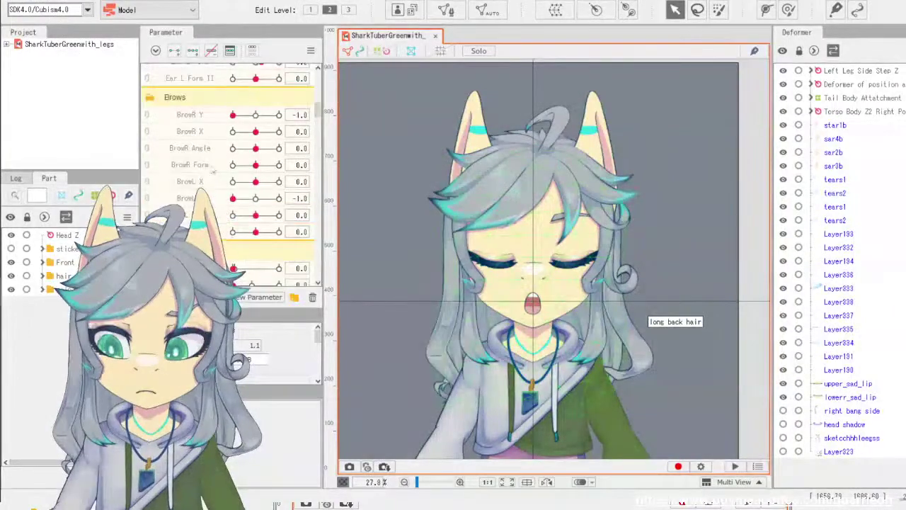
{"action": "scroll", "coordinate": [214, 171], "scroll_direction": "up", "scroll_amount": 6}
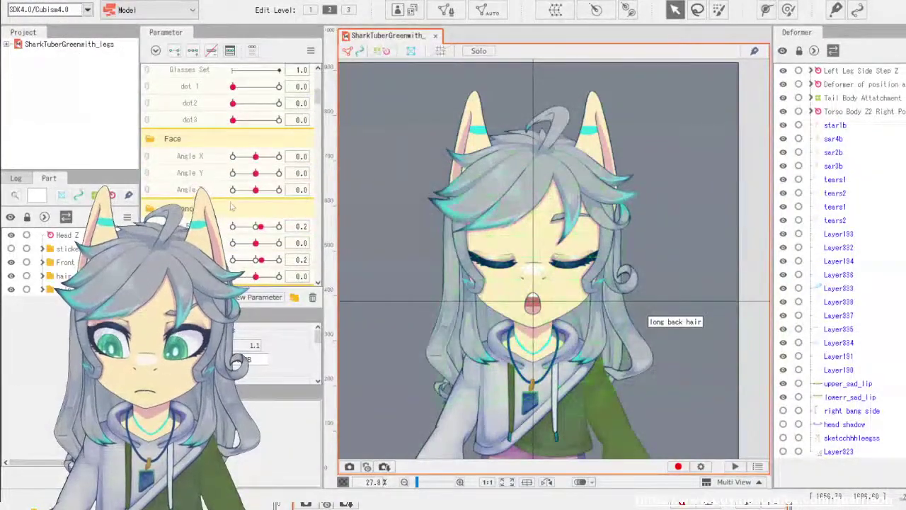
{"action": "scroll", "coordinate": [231, 206], "scroll_direction": "up", "scroll_amount": 3}
{"action": "scroll", "coordinate": [232, 212], "scroll_direction": "down", "scroll_amount": 8}
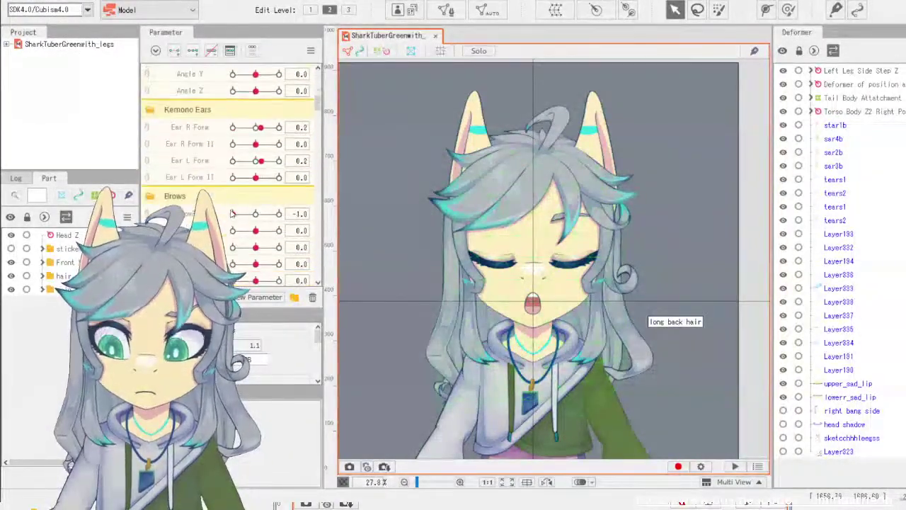
{"action": "scroll", "coordinate": [233, 213], "scroll_direction": "up", "scroll_amount": 3}
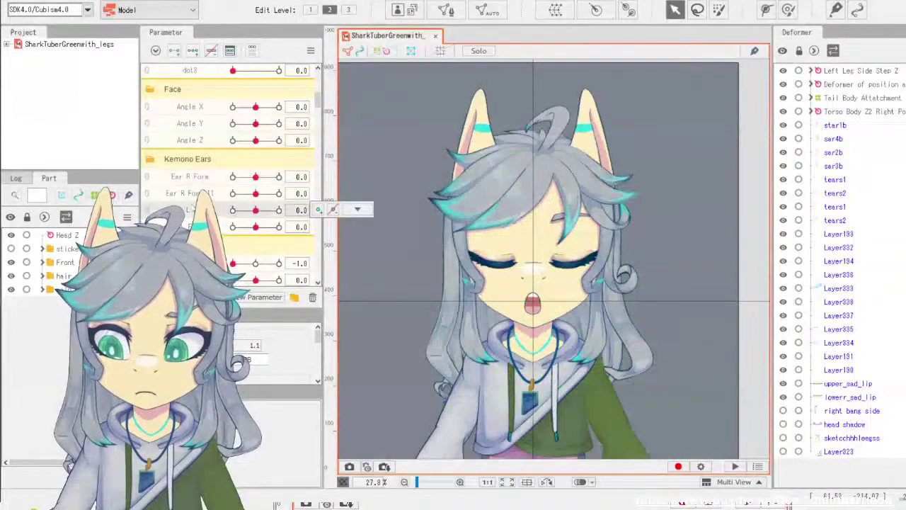
{"action": "scroll", "coordinate": [213, 213], "scroll_direction": "down", "scroll_amount": 3}
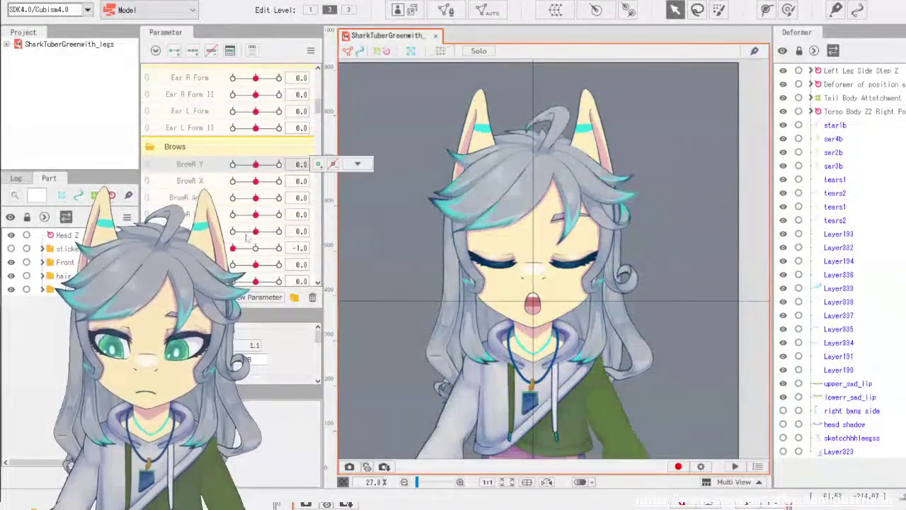
{"action": "scroll", "coordinate": [207, 186], "scroll_direction": "down", "scroll_amount": 1}
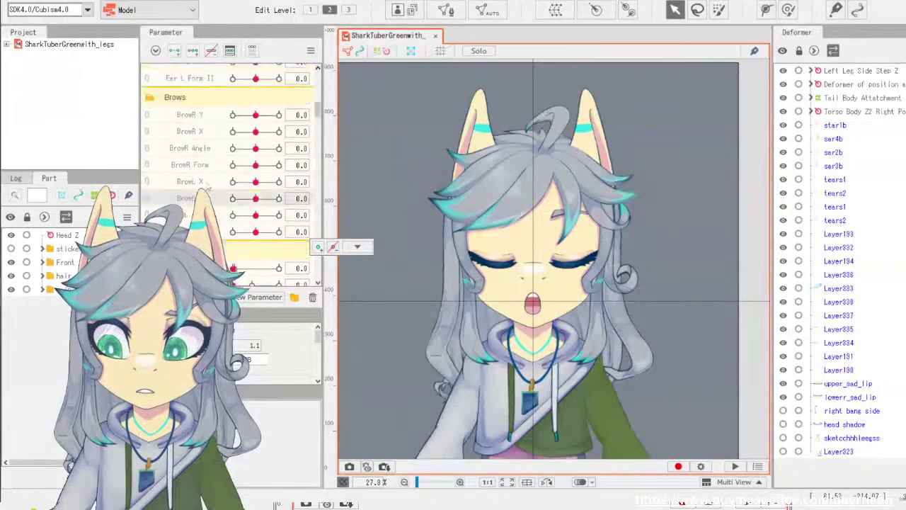
Open both eyes fully by setting EyeL Open and EyeR Open to 1.0.
{"action": "scroll", "coordinate": [207, 186], "scroll_direction": "down", "scroll_amount": 2}
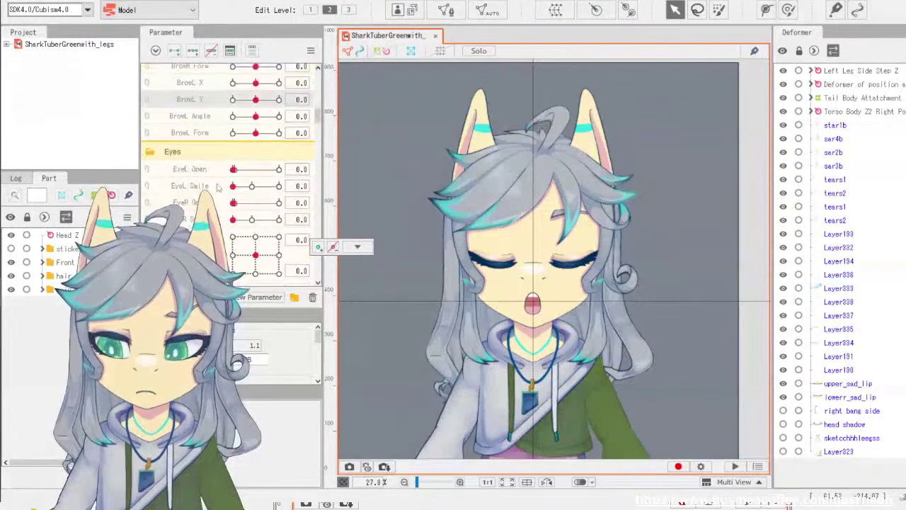
{"action": "left_click", "coordinate": [280, 169]}
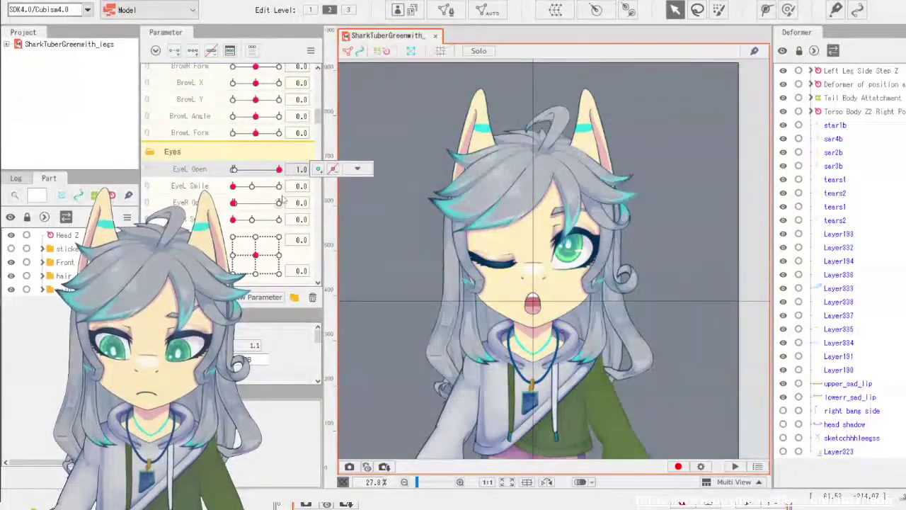
{"action": "left_click", "coordinate": [280, 203]}
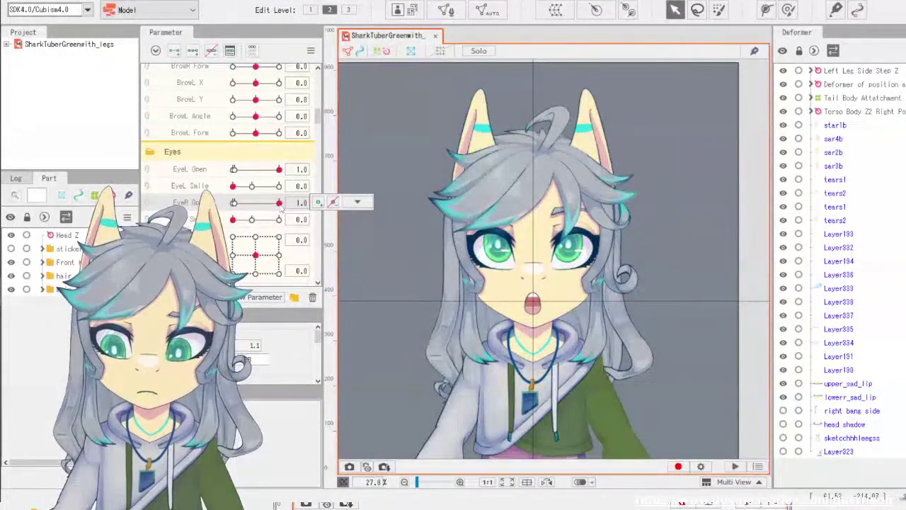
Try the right eye closed with EyeR Open at 0.0, and set it back to 1.0.
{"action": "left_click_drag", "start_coordinate": [281, 206], "coordinate": [170, 184]}
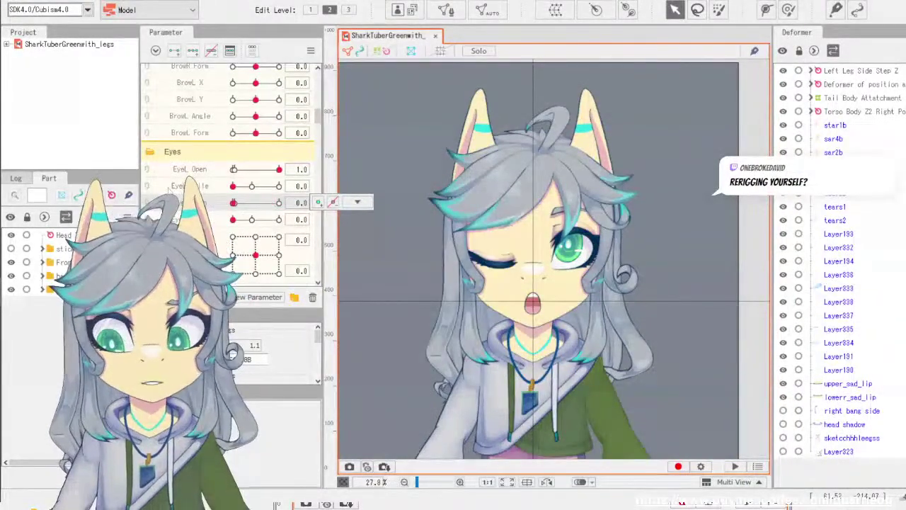
{"action": "left_click", "coordinate": [354, 201]}
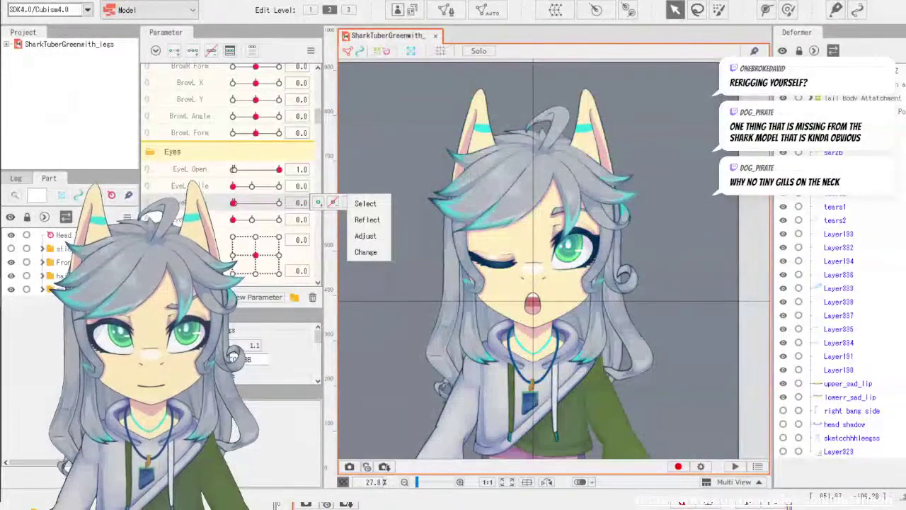
{"action": "key", "text": "Escape"}
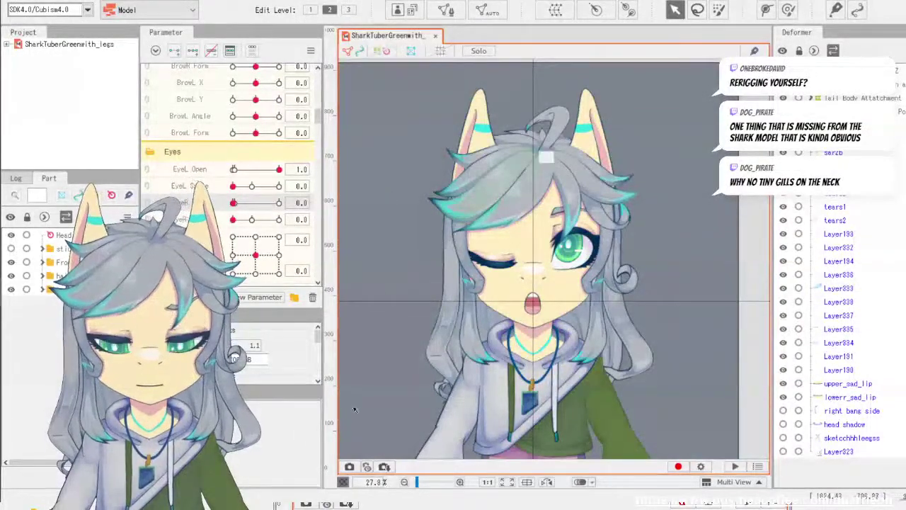
{"action": "left_click", "coordinate": [279, 204]}
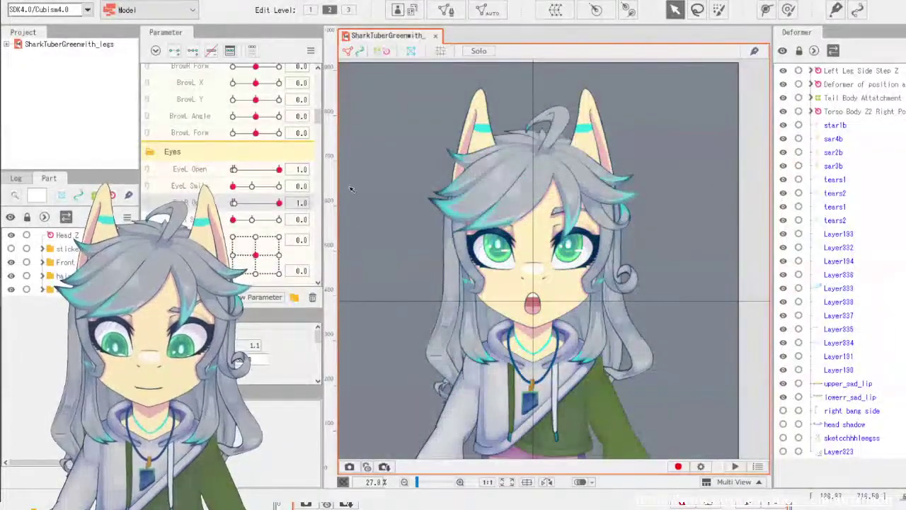
{"action": "scroll", "coordinate": [247, 210], "scroll_direction": "up", "scroll_amount": 8}
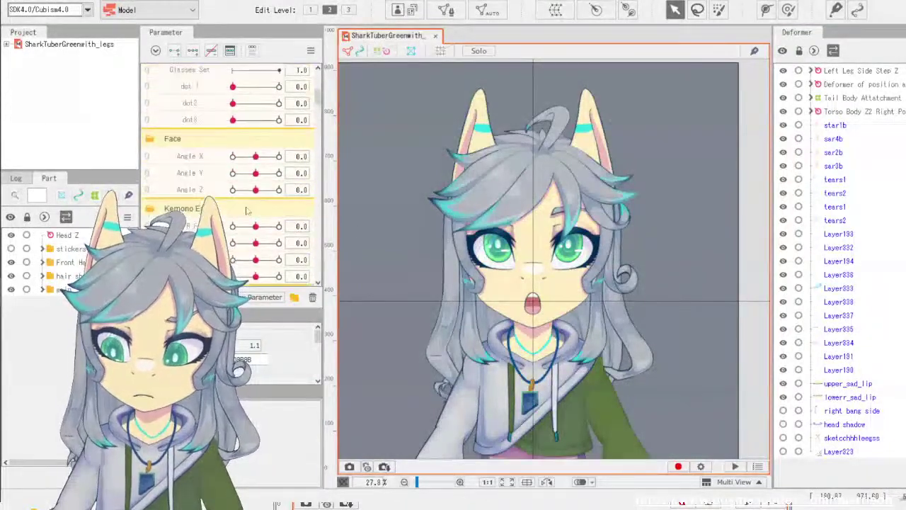
{"action": "scroll", "coordinate": [273, 243], "scroll_direction": "up", "scroll_amount": 3}
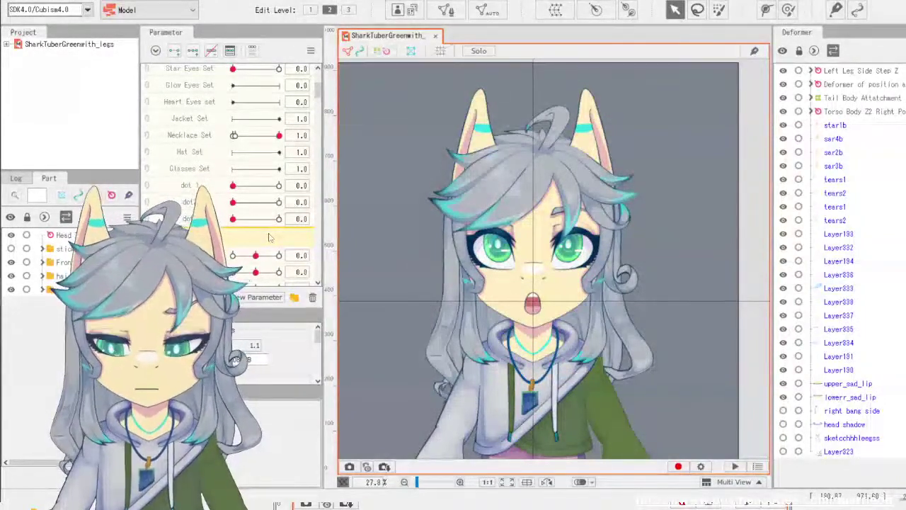
{"action": "scroll", "coordinate": [269, 226], "scroll_direction": "up", "scroll_amount": 5}
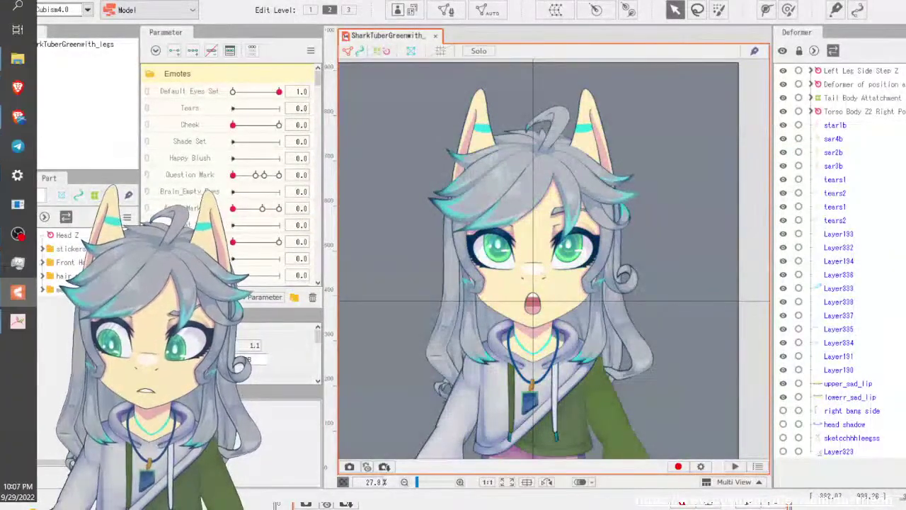
Start a PNG image export of the open-eye, open-mouth pose at 40 % magnification and accept the output settings.
{"action": "key", "text": "alt+f"}
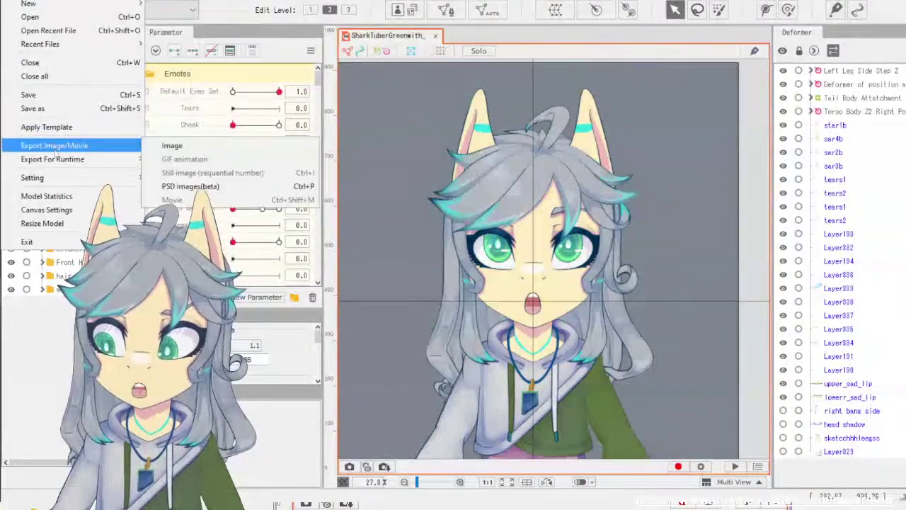
{"action": "mouse_move", "coordinate": [59, 160]}
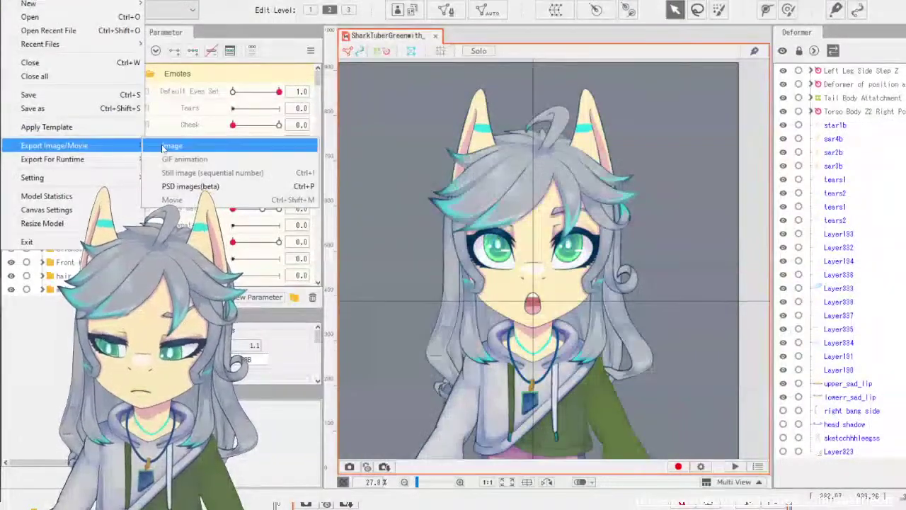
{"action": "left_click", "coordinate": [172, 145]}
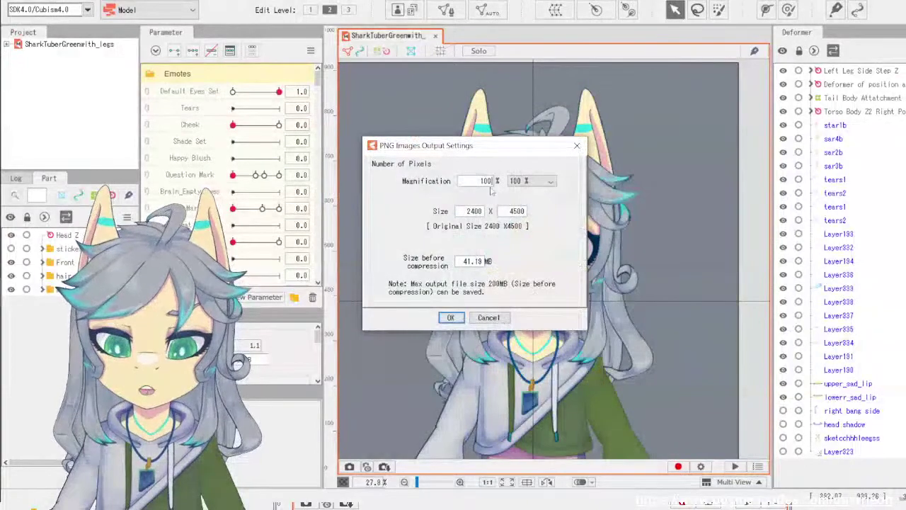
{"action": "double_click", "coordinate": [488, 182]}
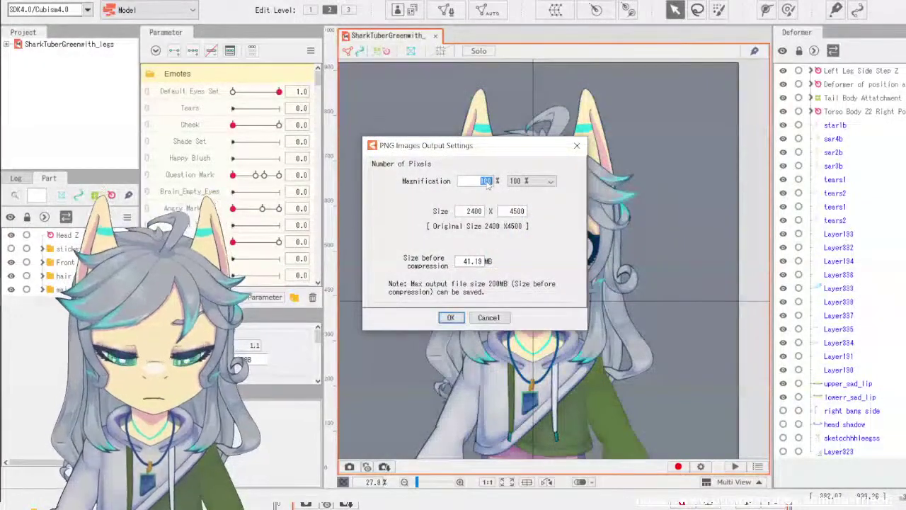
{"action": "type", "text": "40"}
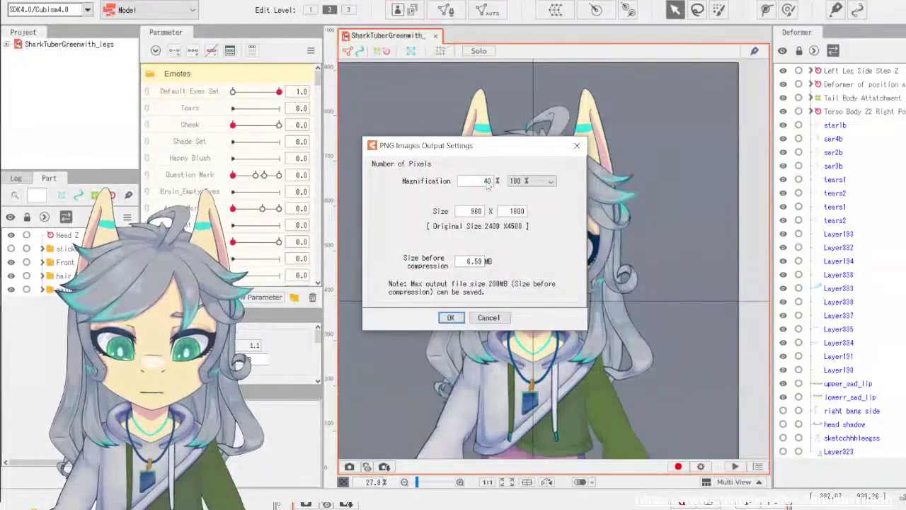
{"action": "key", "text": "Return"}
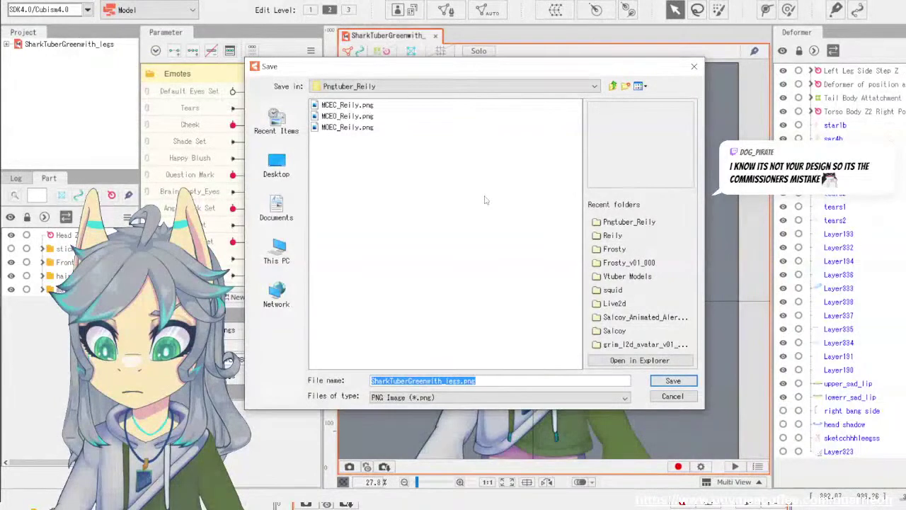
Save the exported open-mouth, open-eye image as MOEO_Reily.png in the Pngtuber_Reily folder.
{"action": "left_click", "coordinate": [330, 128]}
{"action": "left_click", "coordinate": [386, 380]}
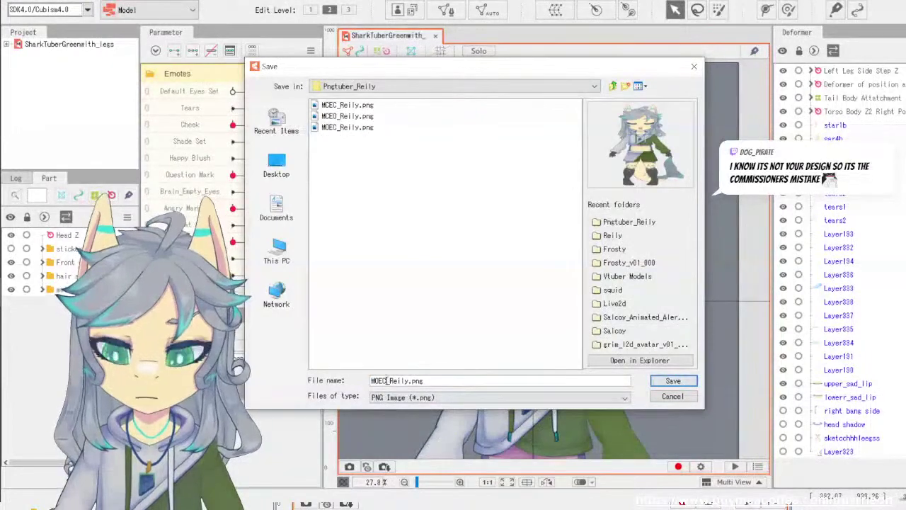
{"action": "left_click_drag", "start_coordinate": [385, 381], "coordinate": [382, 380]}
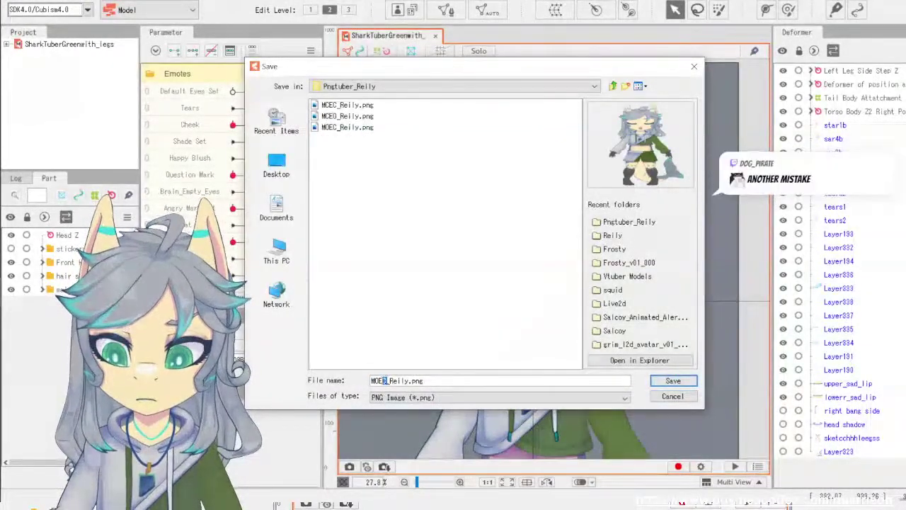
{"action": "type", "text": "O"}
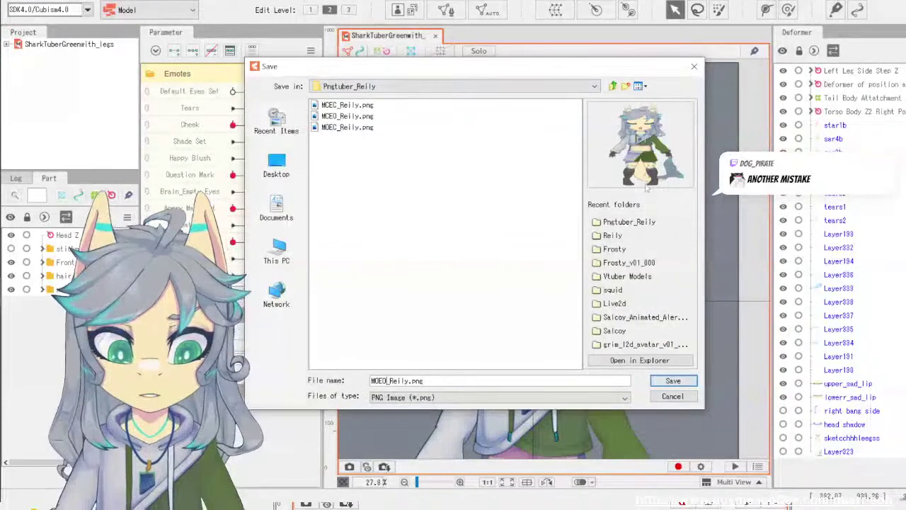
{"action": "left_click", "coordinate": [664, 383]}
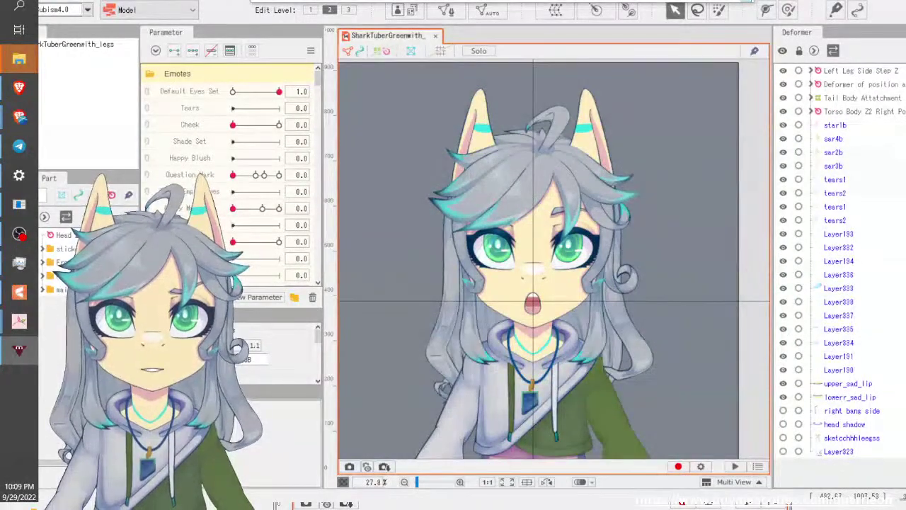
Switch to veadotube mini, move its window over the canvas and enlarge it to about 818 x 646.
{"action": "left_click_drag", "start_coordinate": [450, 252], "coordinate": [372, 71]}
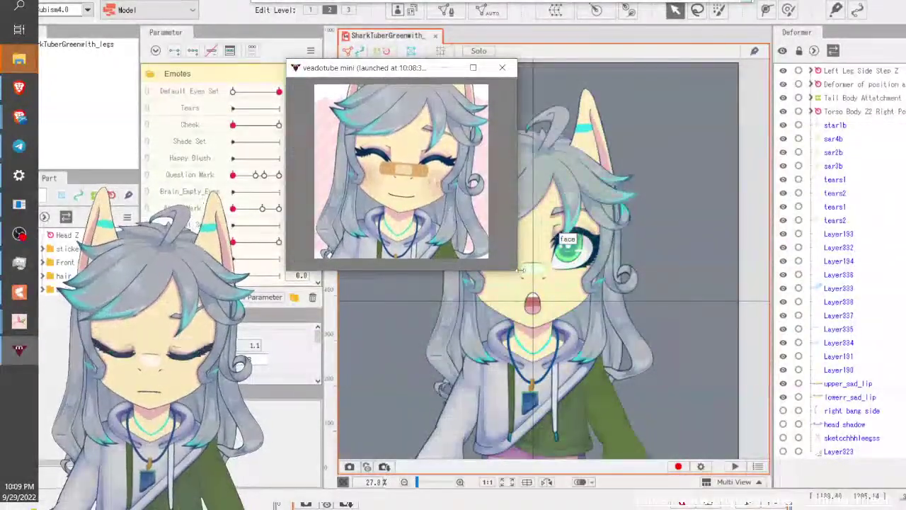
{"action": "left_click_drag", "start_coordinate": [519, 270], "coordinate": [706, 408]}
{"action": "left_click_drag", "start_coordinate": [693, 397], "coordinate": [695, 400]}
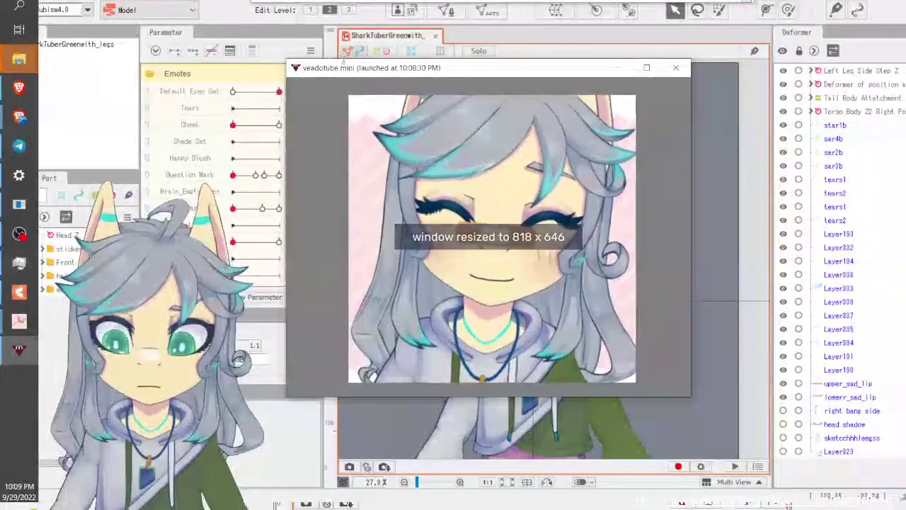
Load the exported character PNGs as the closed-mouth, open-mouth, closed-mouth blinking and open-mouth blinking images of the avatar.
{"action": "mouse_move", "coordinate": [337, 105]}
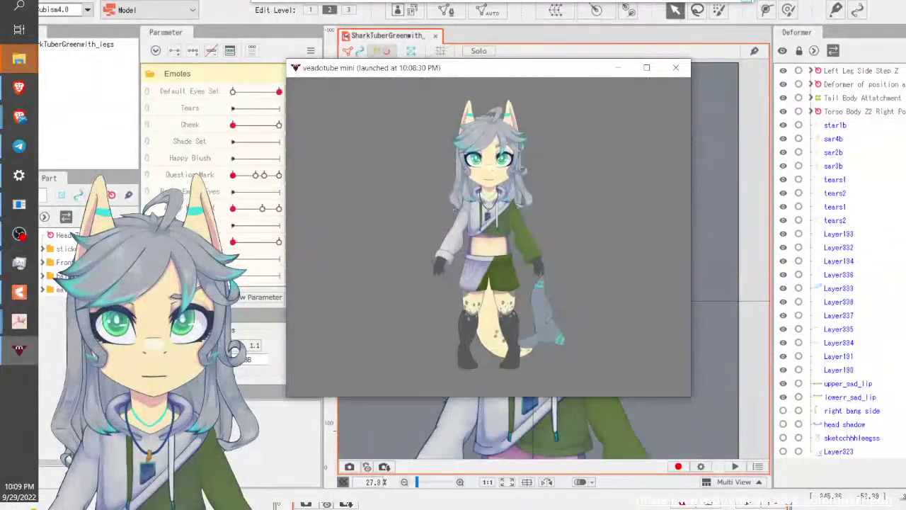
{"action": "mouse_move", "coordinate": [409, 99]}
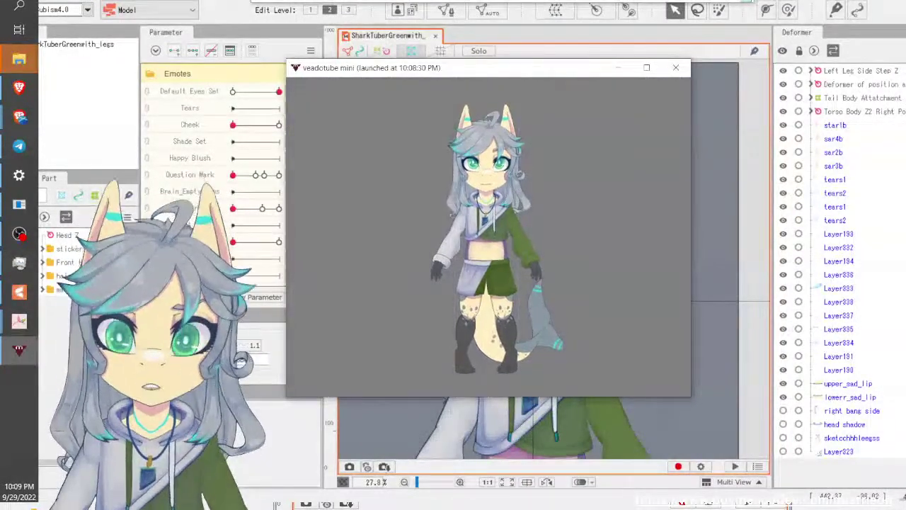
{"action": "mouse_move", "coordinate": [340, 198]}
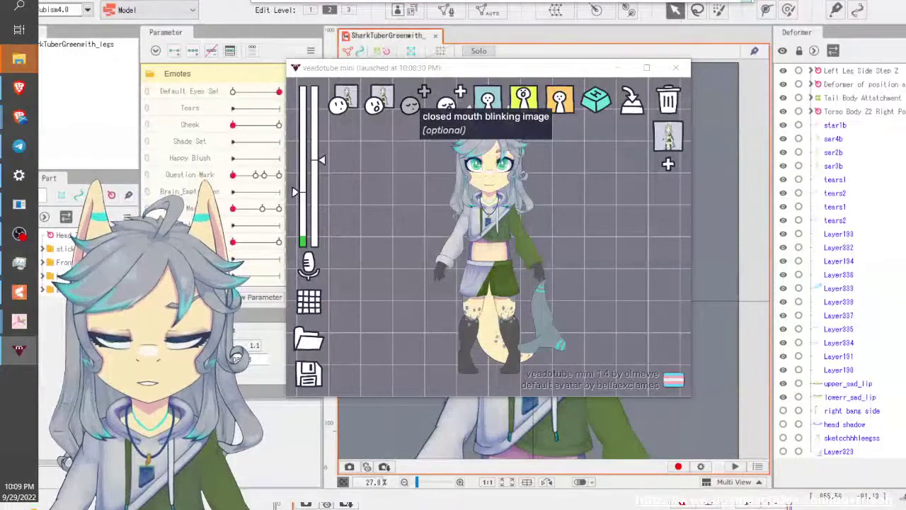
{"action": "left_click", "coordinate": [412, 105]}
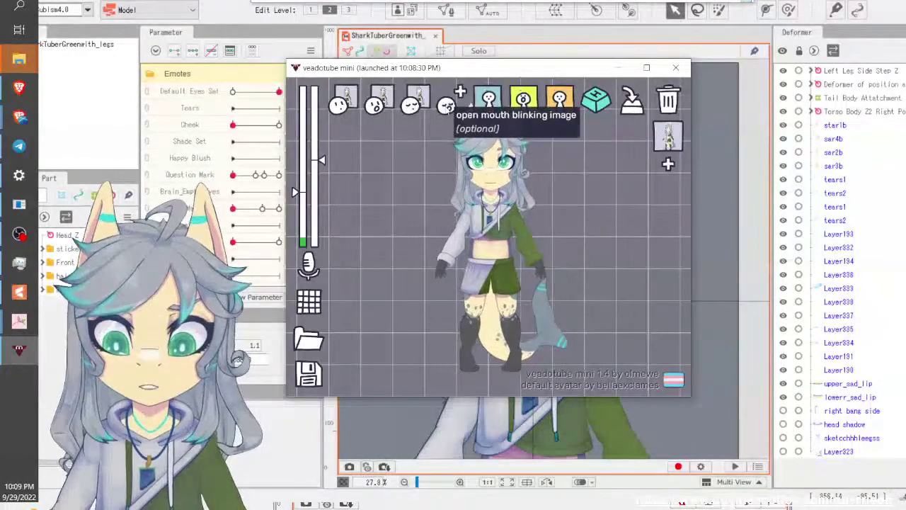
{"action": "left_click", "coordinate": [446, 105]}
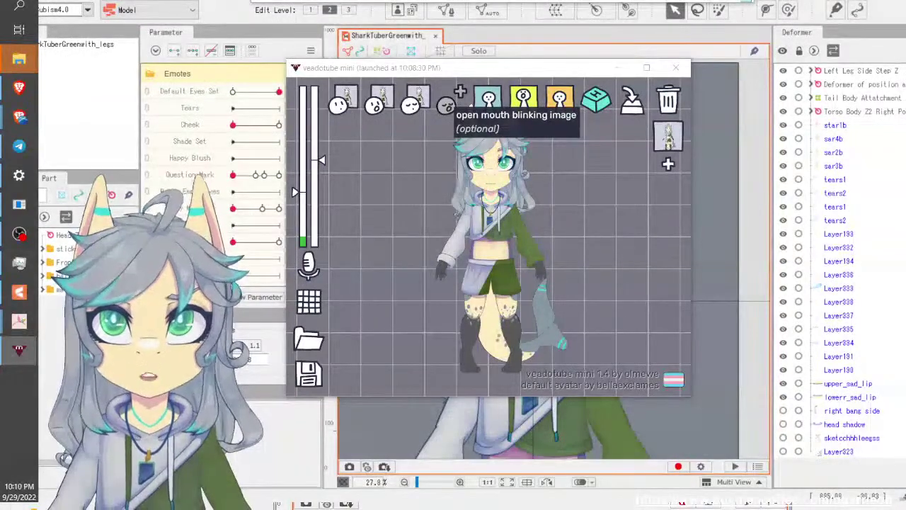
{"action": "key", "text": "Return"}
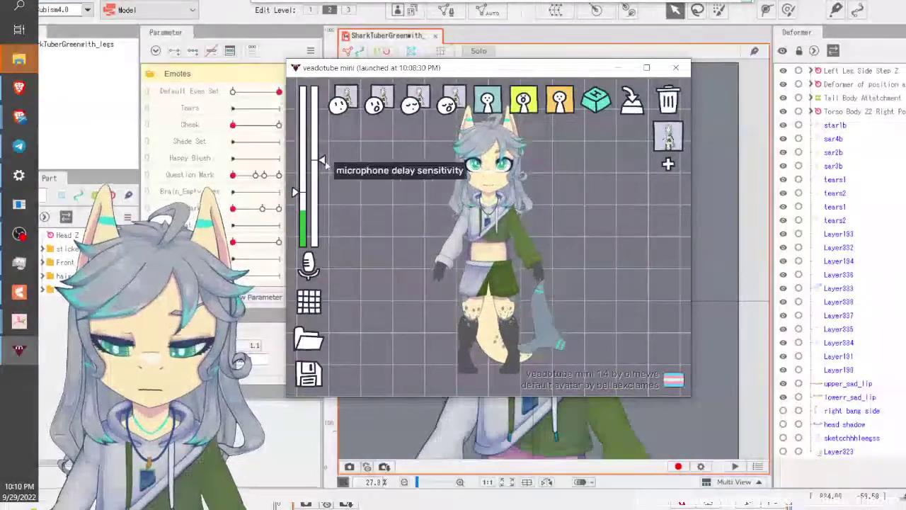
Adjust the microphone delay sensitivity for the avatar and minimize the veadotube mini window.
{"action": "mouse_move", "coordinate": [321, 160]}
{"action": "left_mouse_down"}
{"action": "mouse_move", "coordinate": [297, 202]}
{"action": "mouse_move", "coordinate": [296, 250]}
{"action": "mouse_move", "coordinate": [297, 198]}
{"action": "left_mouse_up"}
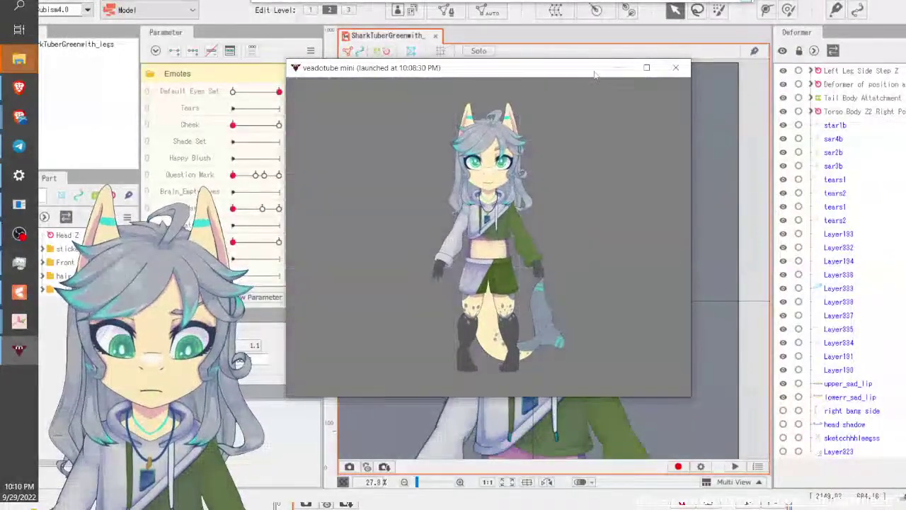
{"action": "left_click", "coordinate": [617, 67]}
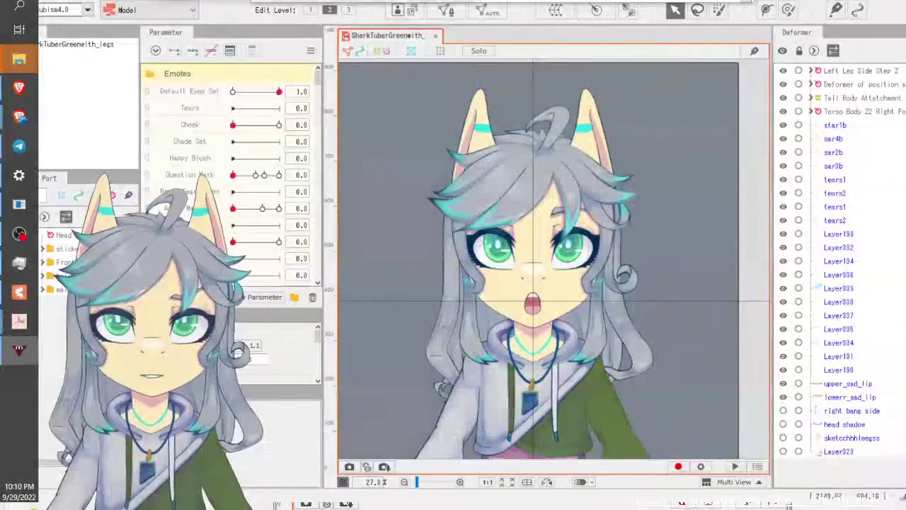